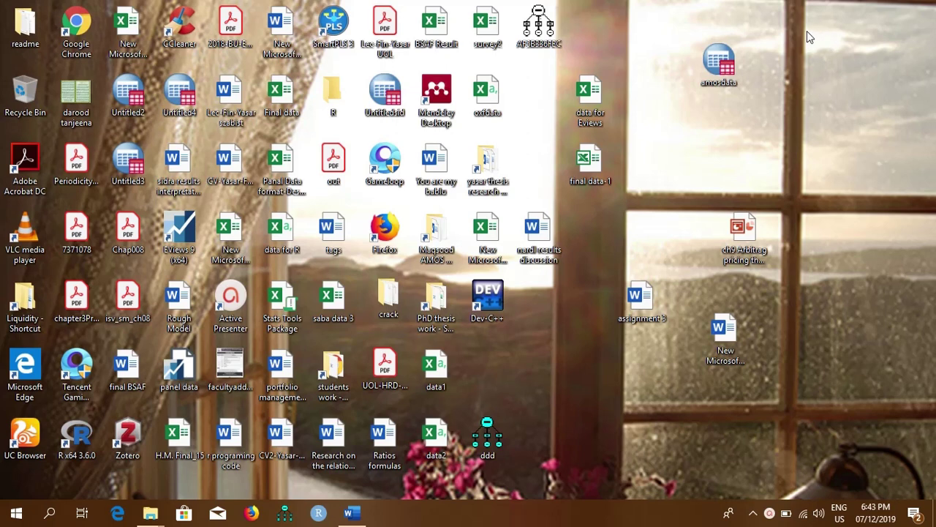
- Open the amosdata dataset from the desktop in SPSS and look across its variable columns from OVC1 to ANC4
double_click(724, 60)
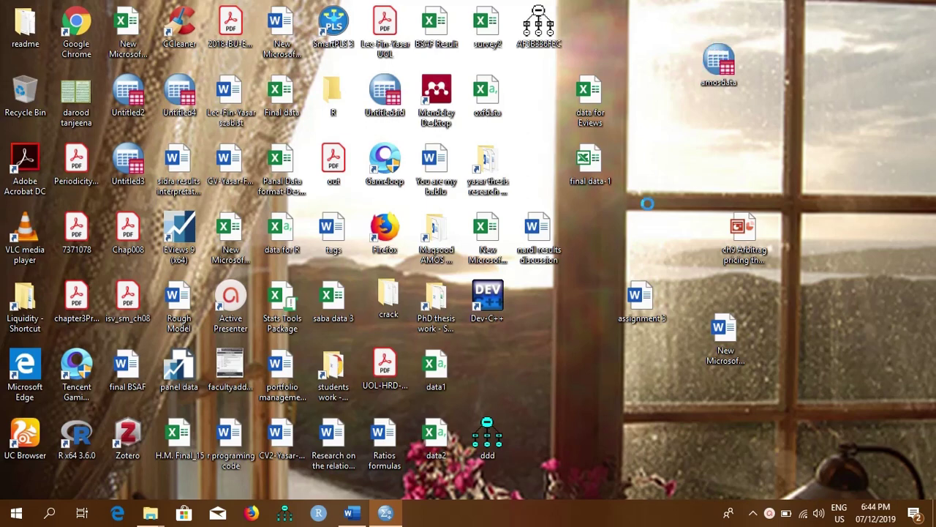
left_click(385, 511)
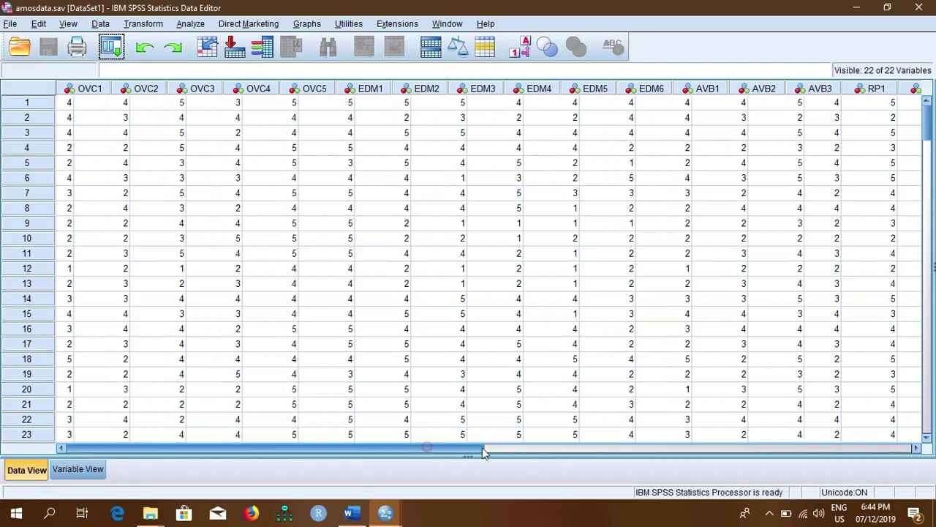
scroll(429, 453, "right", 4)
left_click_drag(541, 452, 641, 452)
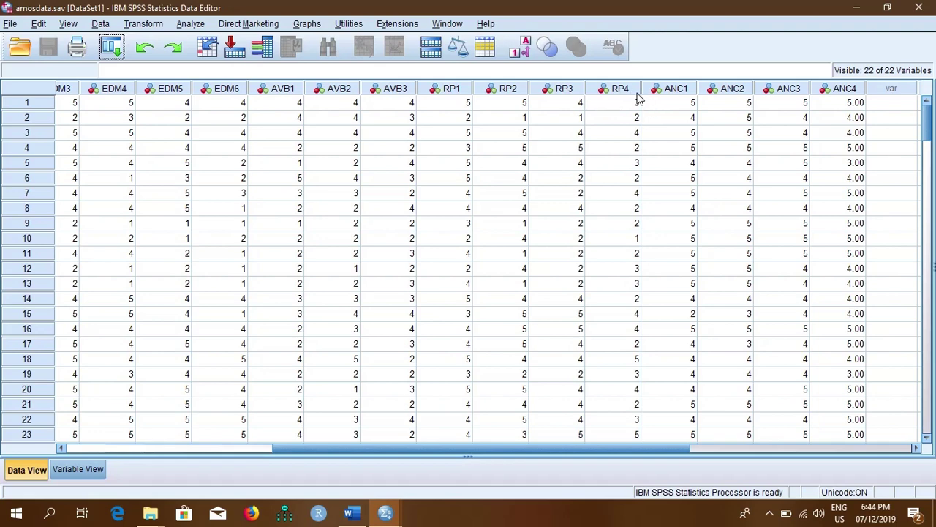
mouse_move(638, 98)
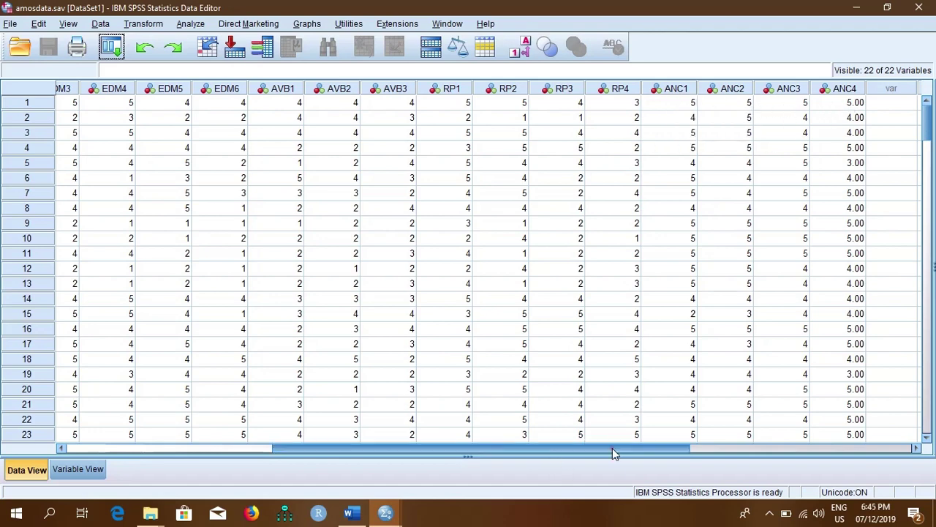
left_click_drag(613, 453, 188, 459)
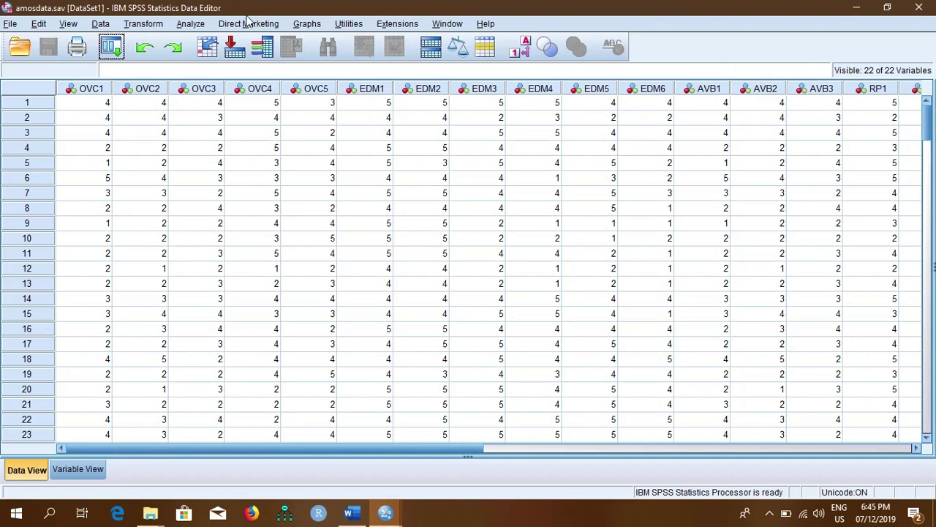
- Start a dimension-reduction Factor Analysis and include all variables from OVC1 to ANC4
left_click(192, 25)
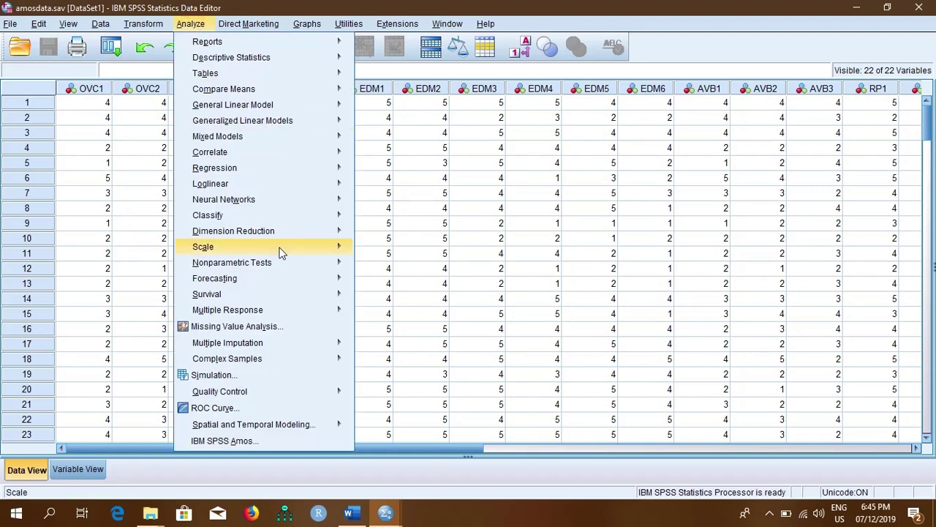
mouse_move(330, 231)
left_click(382, 233)
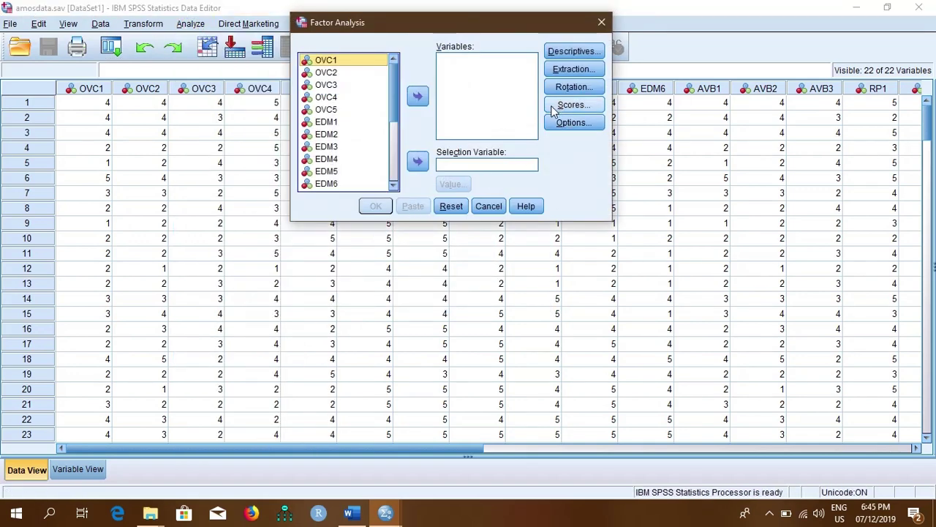
scroll(391, 145, "down", 1)
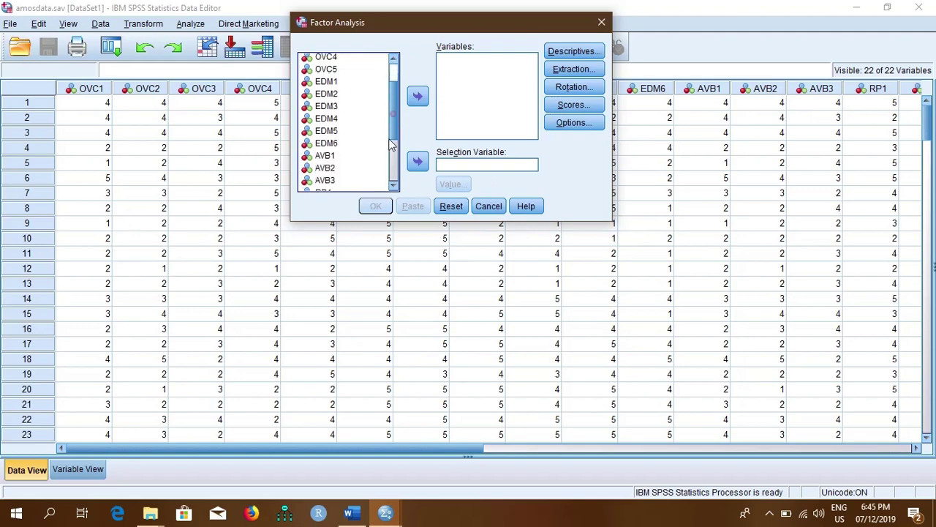
scroll(391, 144, "down", 3)
key("ctrl+a")
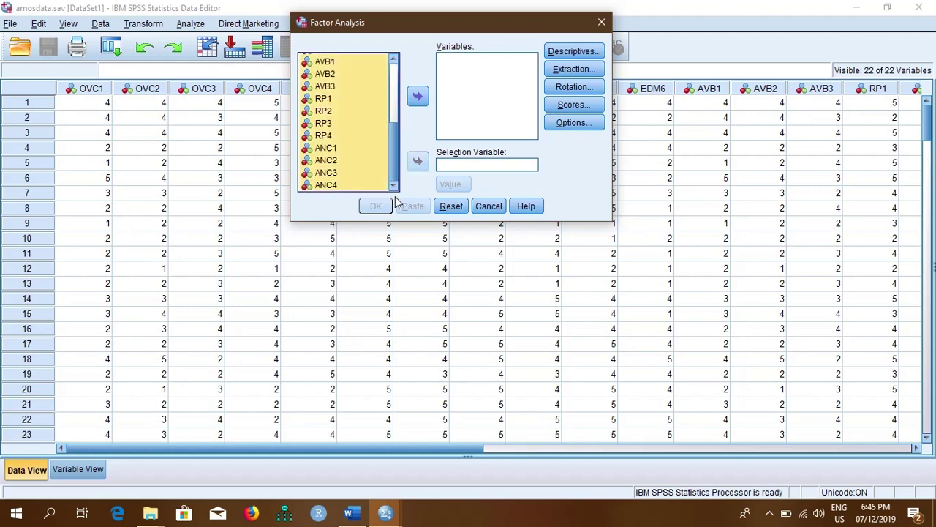
left_click(419, 101)
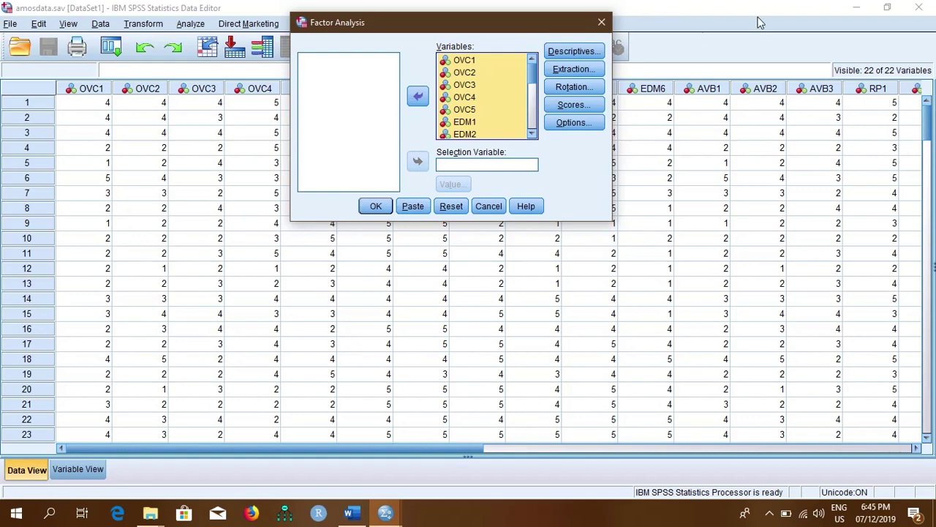
- Include the anti-image and reproduced correlation matrices plus KMO and Bartlett's test of sphericity in the factor analysis descriptives
left_click(588, 54)
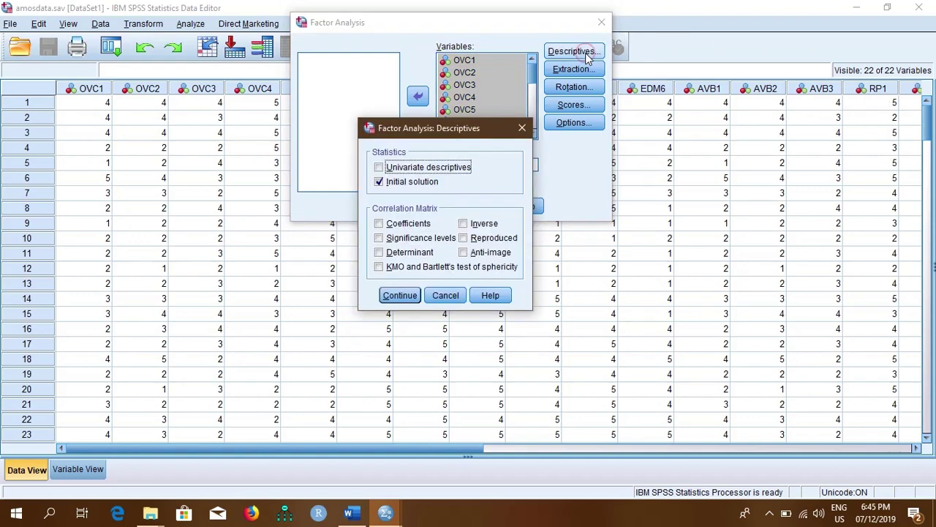
left_click(479, 252)
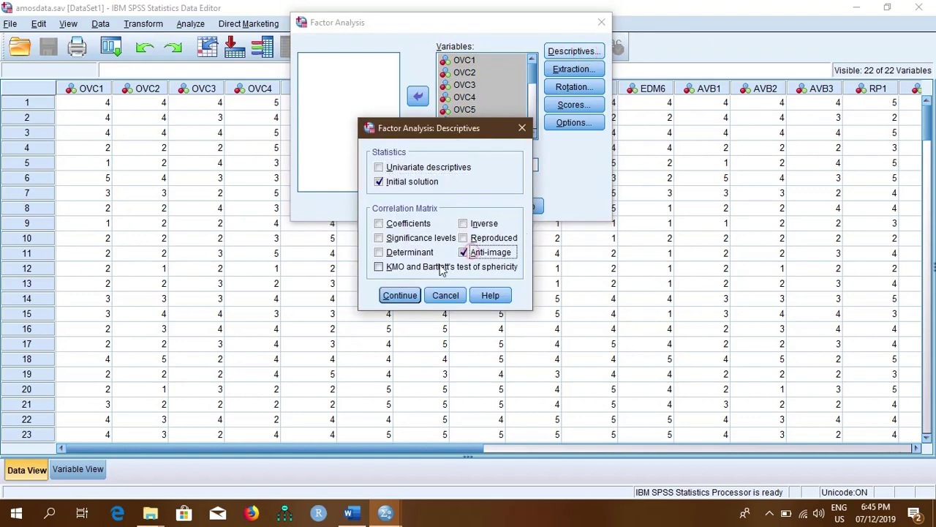
left_click(380, 268)
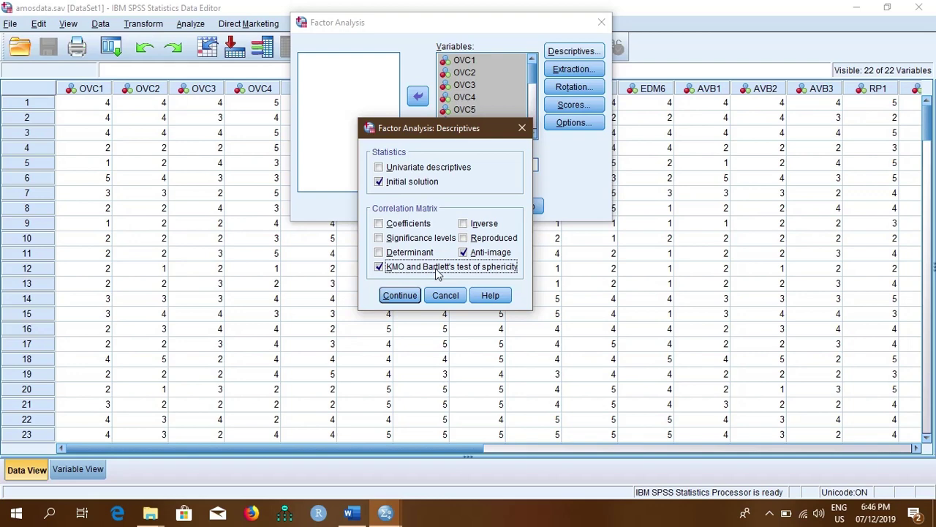
left_click(463, 239)
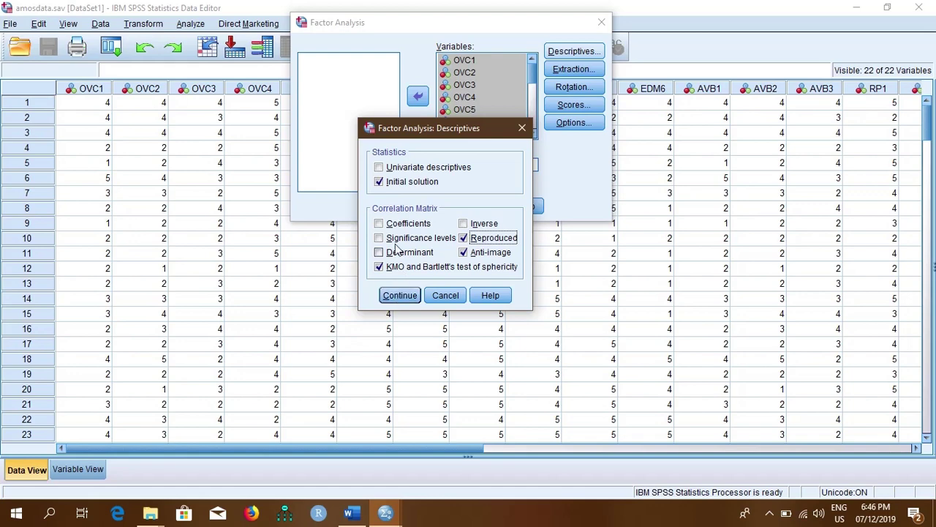
left_click(400, 296)
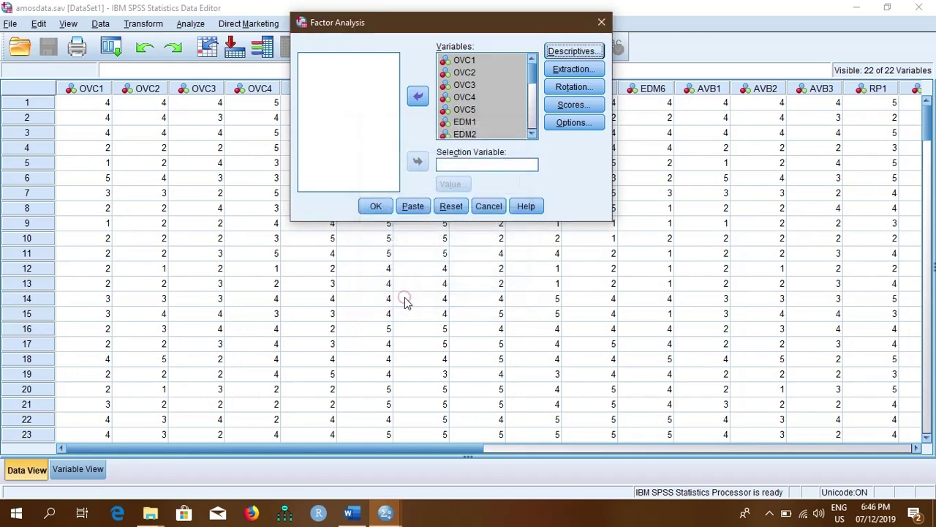
- Set the extraction method to Principal components and add a scree plot to the extraction display
left_click(578, 70)
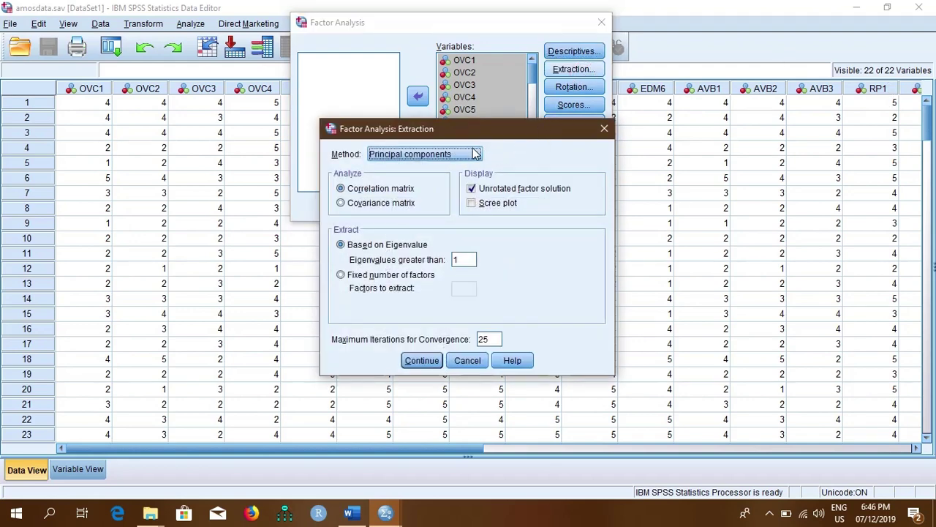
left_click(473, 155)
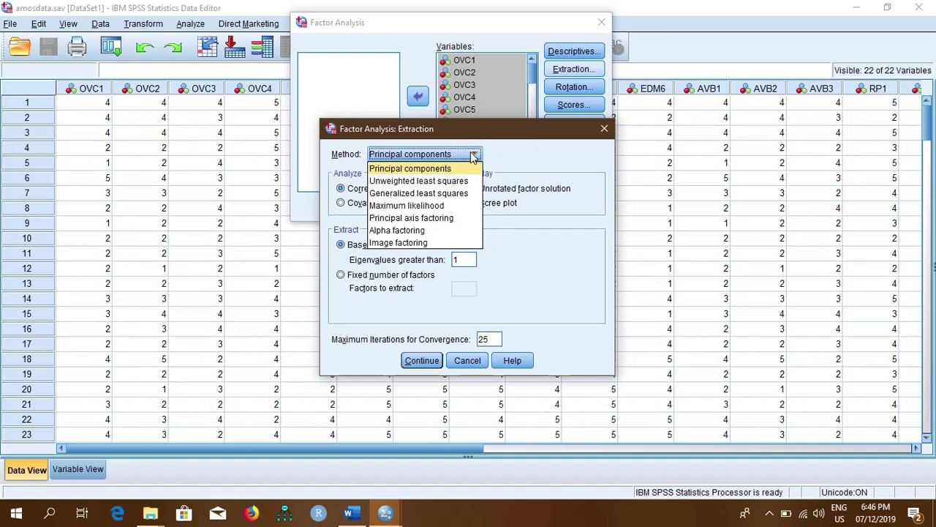
left_click(455, 170)
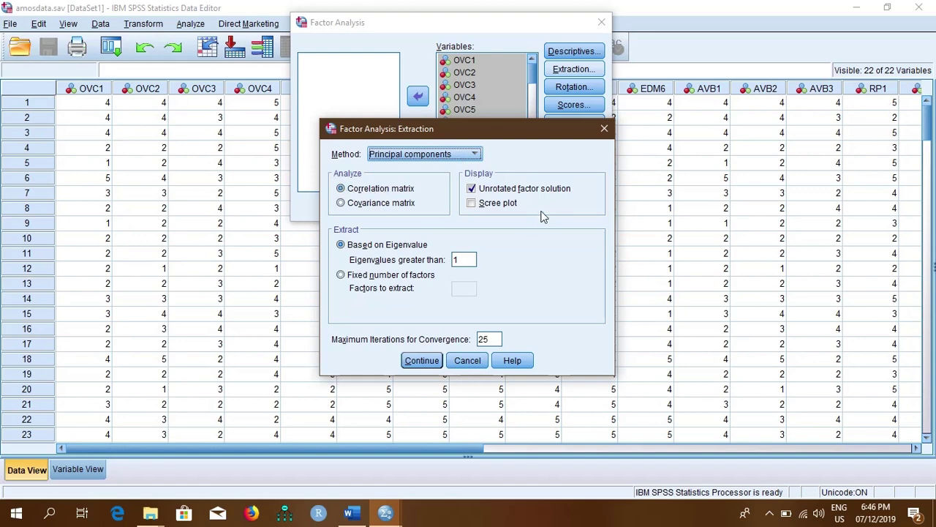
left_click(472, 205)
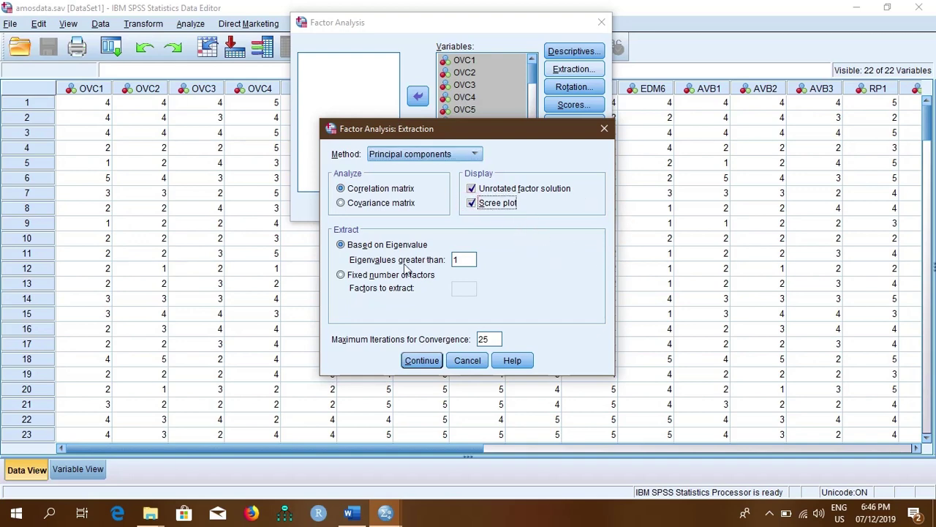
left_click(430, 366)
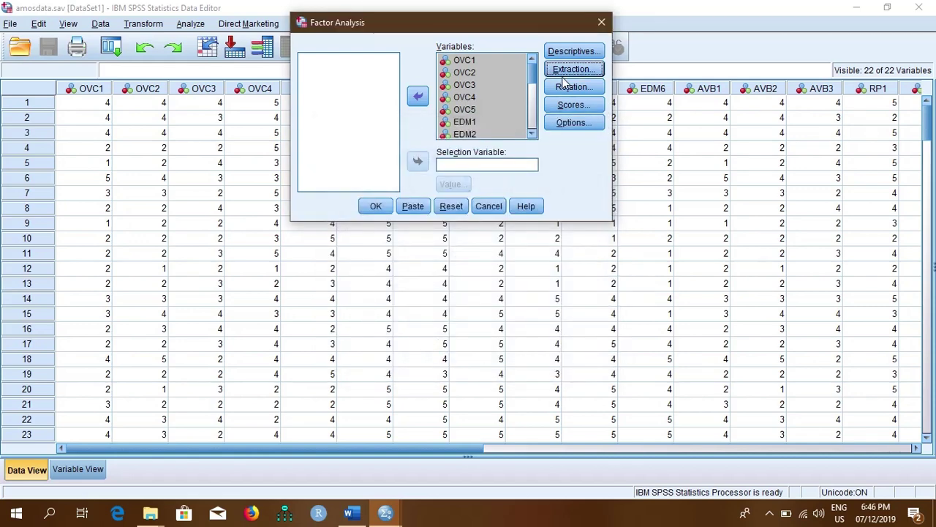
- Set the factor rotation method to Varimax and accept the factor scores settings without saving scores as variables
left_click(571, 87)
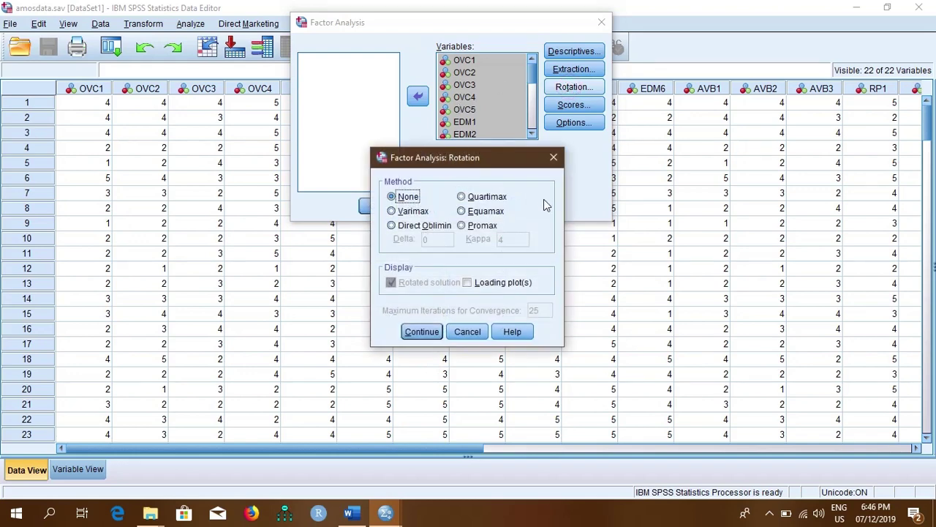
left_click(393, 212)
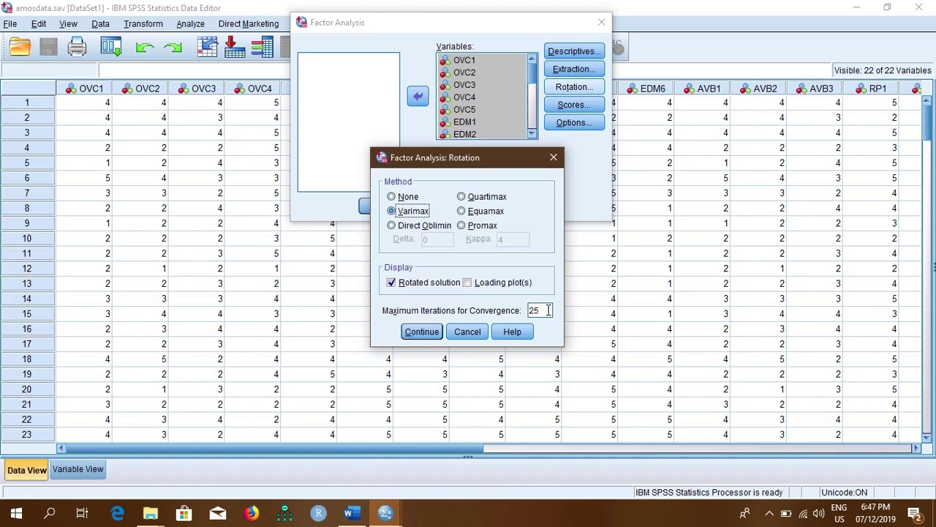
left_click(413, 333)
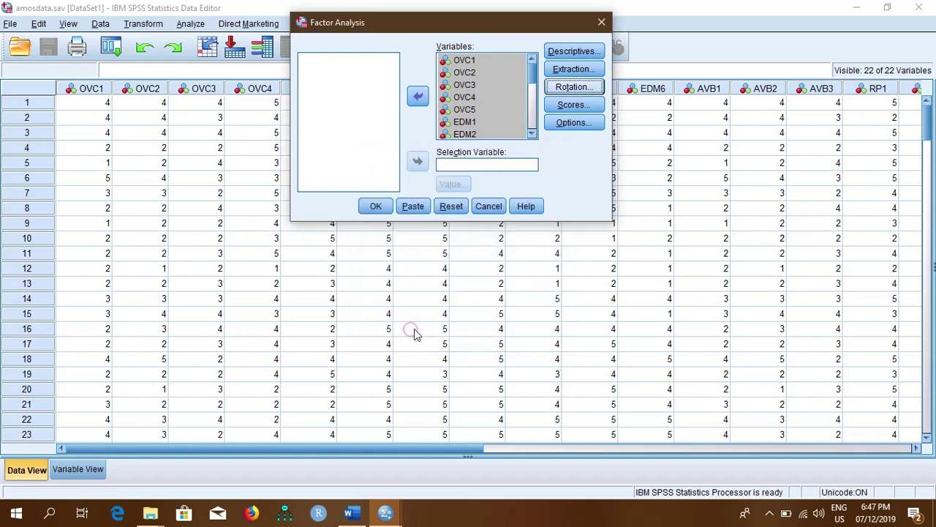
left_click(569, 107)
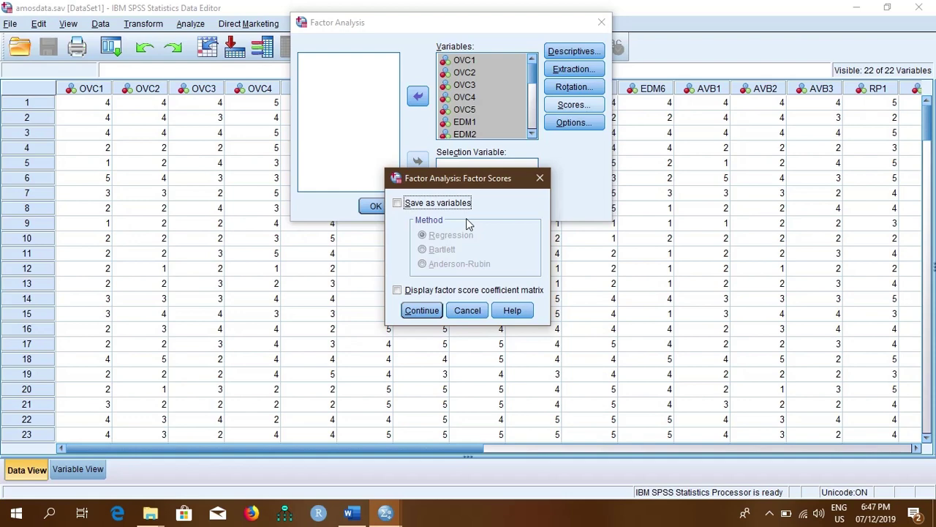
left_click(421, 310)
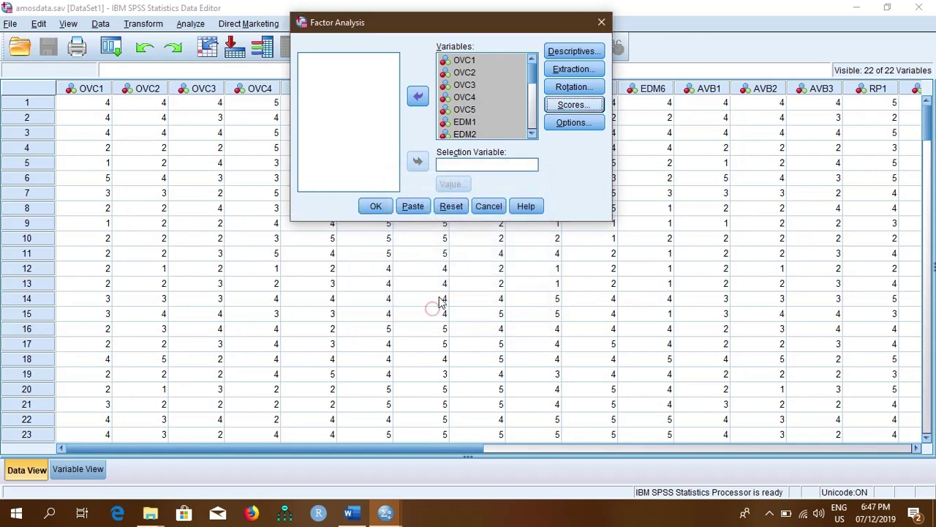
- Display coefficients sorted by size with absolute values below .40 suppressed, and run the factor analysis
left_click(577, 122)
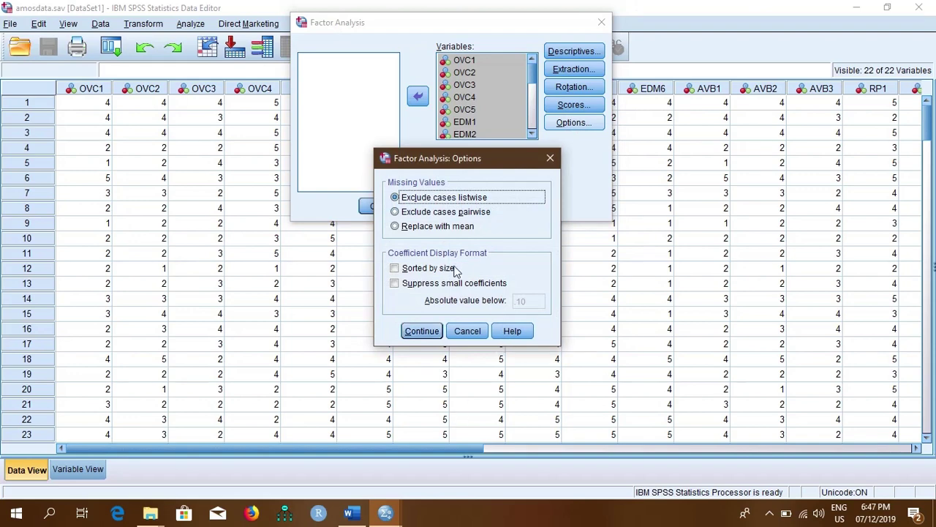
left_click(395, 269)
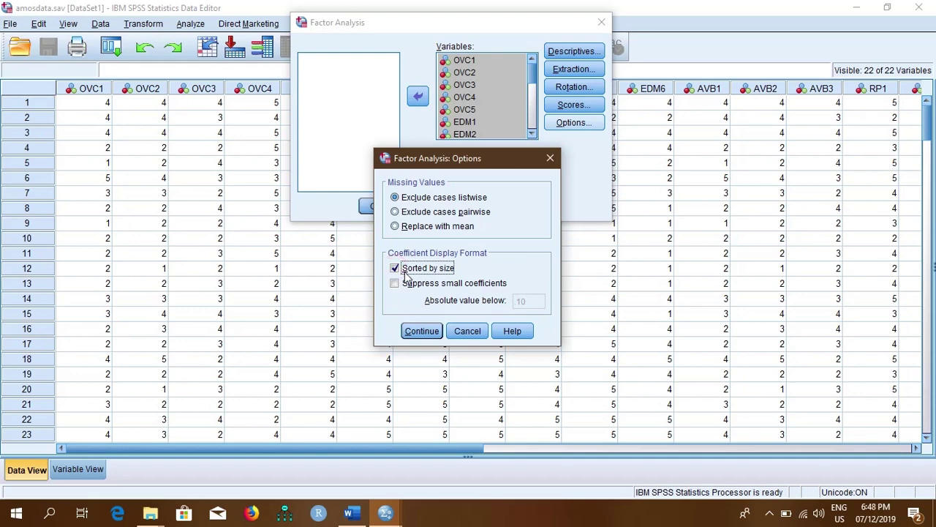
left_click(395, 284)
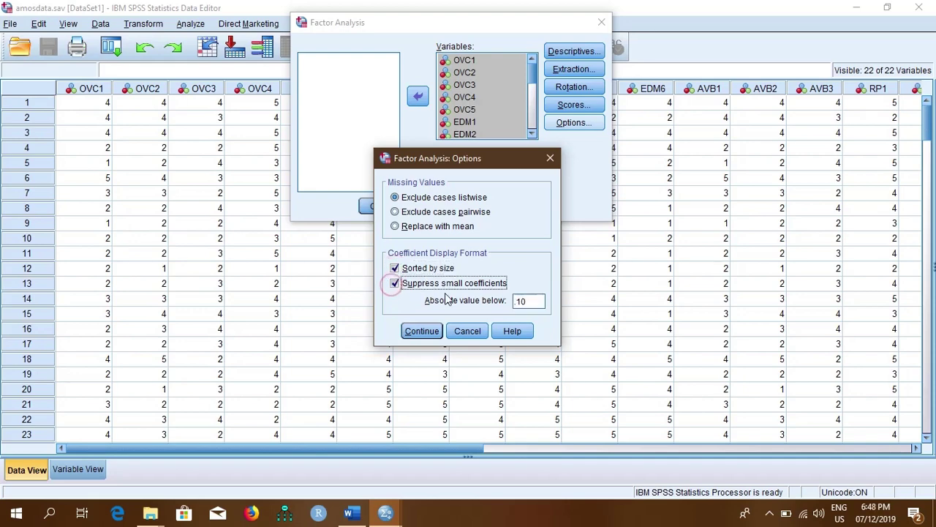
double_click(532, 300)
left_click(532, 300)
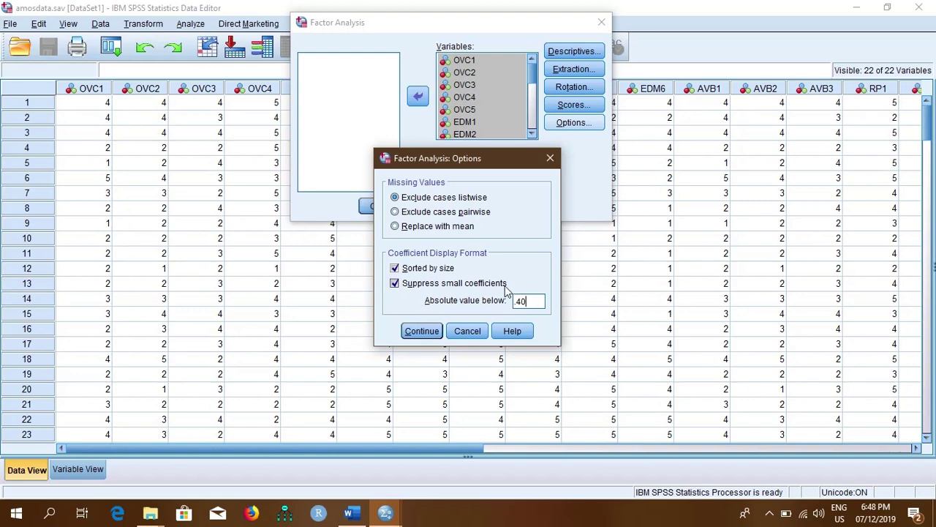
left_click(422, 331)
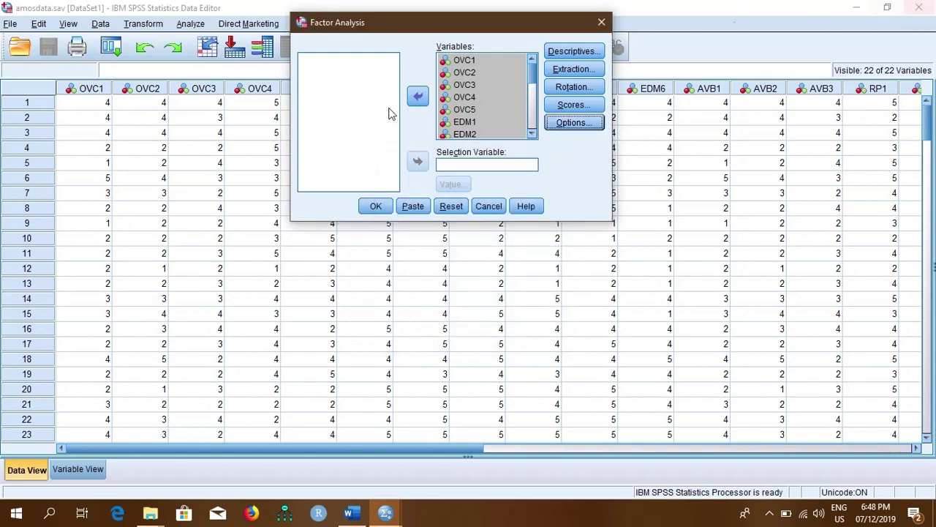
left_click(374, 206)
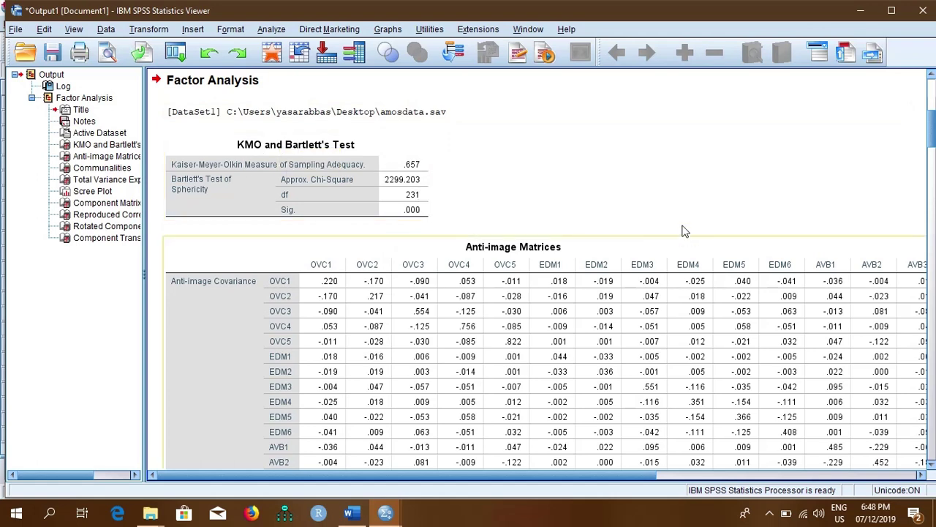
- Examine the initial and extraction values in the Communalities table of the factor analysis output
left_click_drag(932, 140, 933, 224)
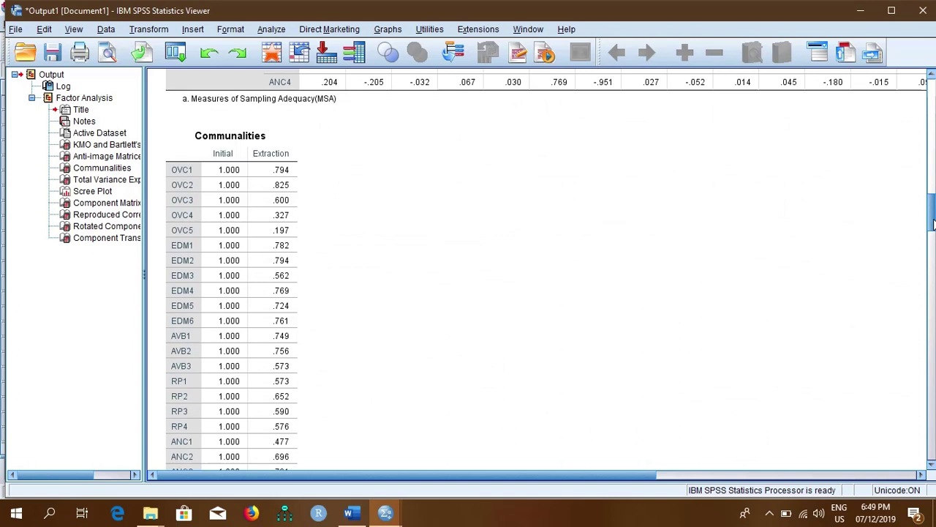
left_click_drag(932, 225, 933, 228)
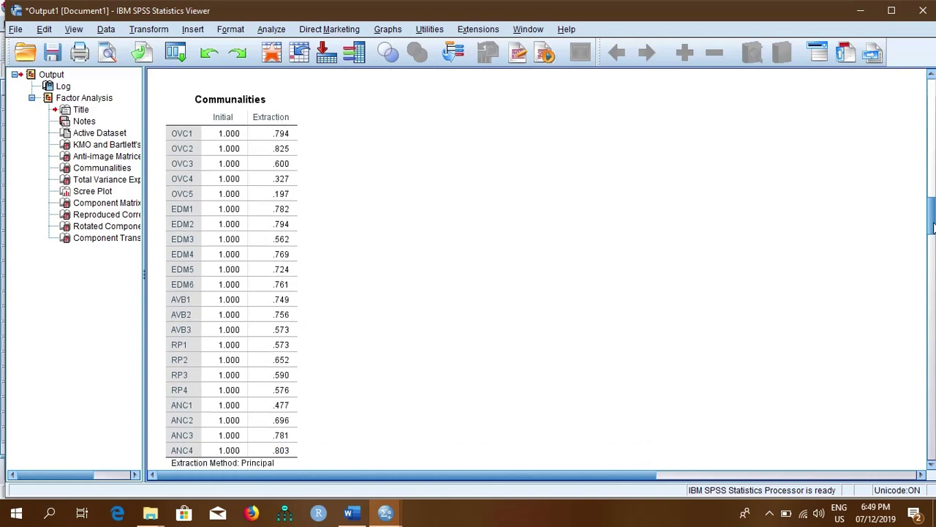
left_click(221, 164)
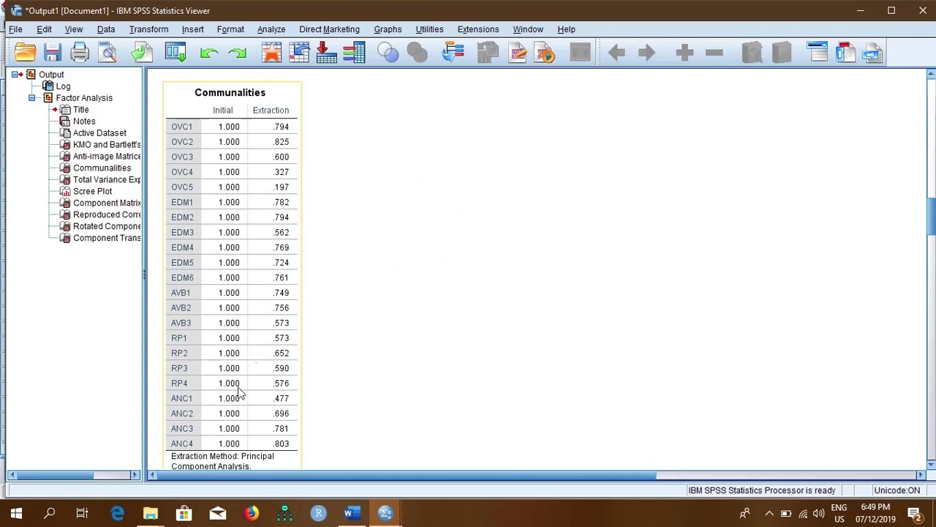
left_click(319, 115)
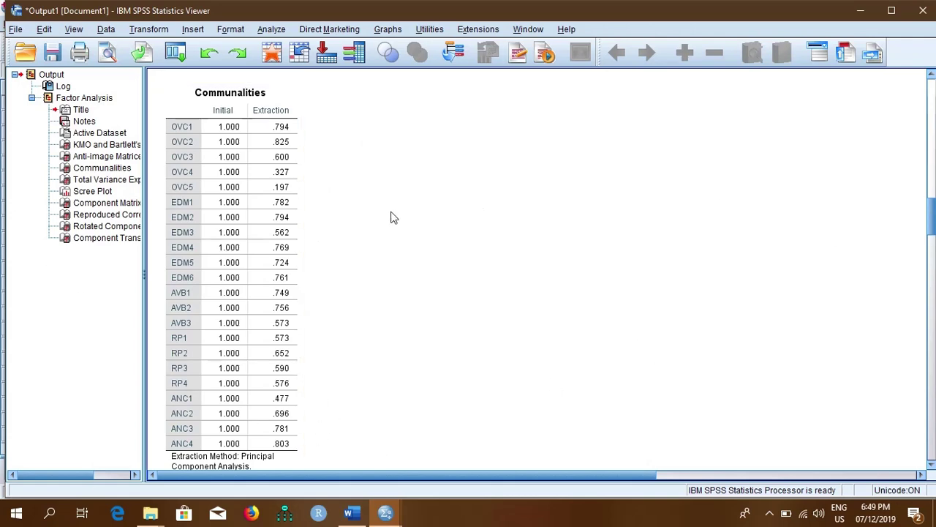
- Examine the eigenvalues and cumulative variance in the Total Variance Explained table and continue to the scree plot
left_click_drag(929, 212, 933, 249)
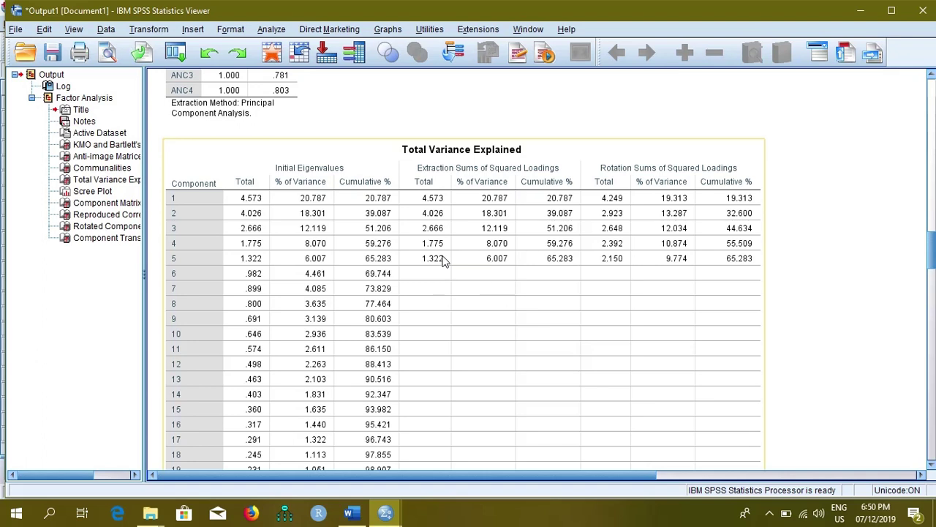
left_click(113, 254)
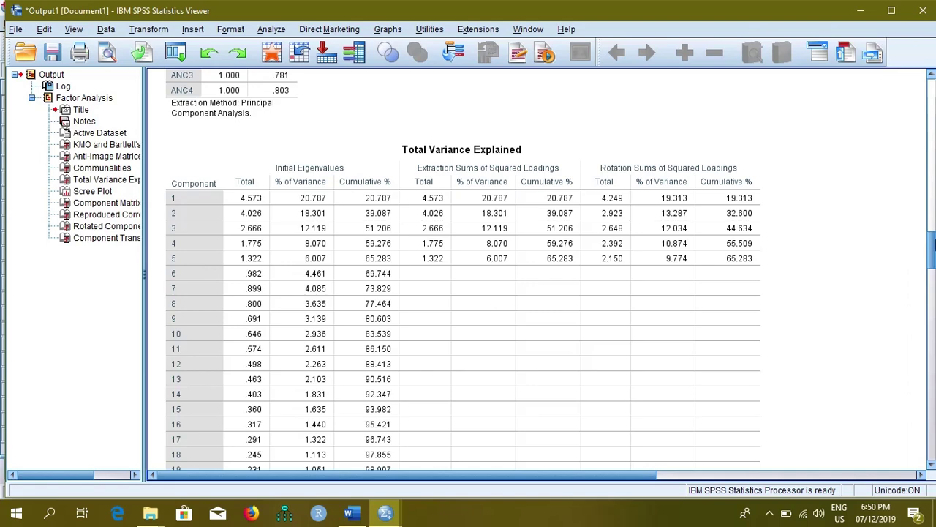
left_click_drag(932, 244, 933, 275)
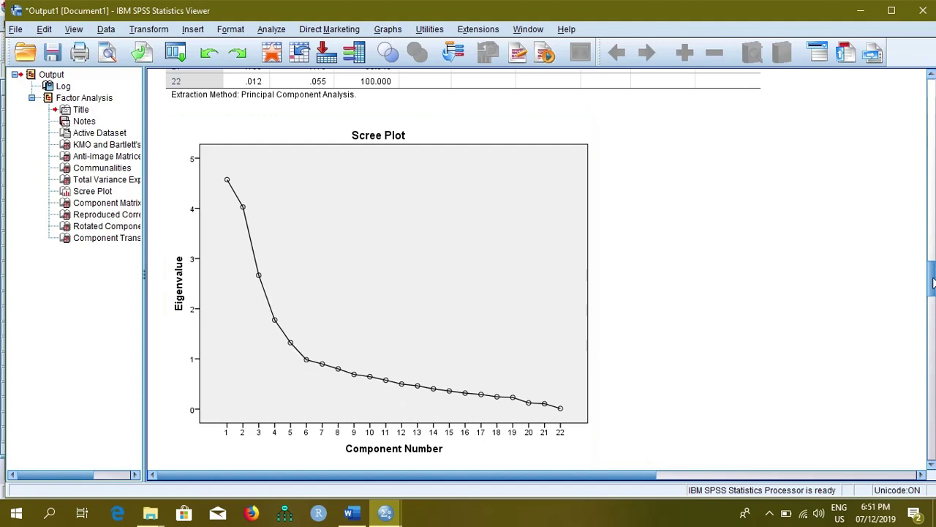
- Review the item loadings in the Component Matrix and Rotated Component Matrix, through to the Component Transformation Matrix
left_click_drag(933, 282, 931, 322)
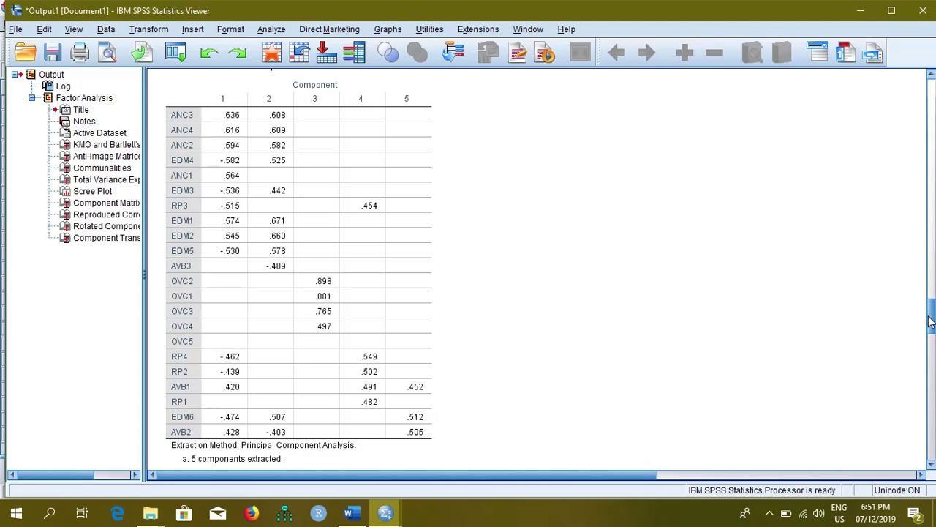
left_click_drag(931, 322, 932, 424)
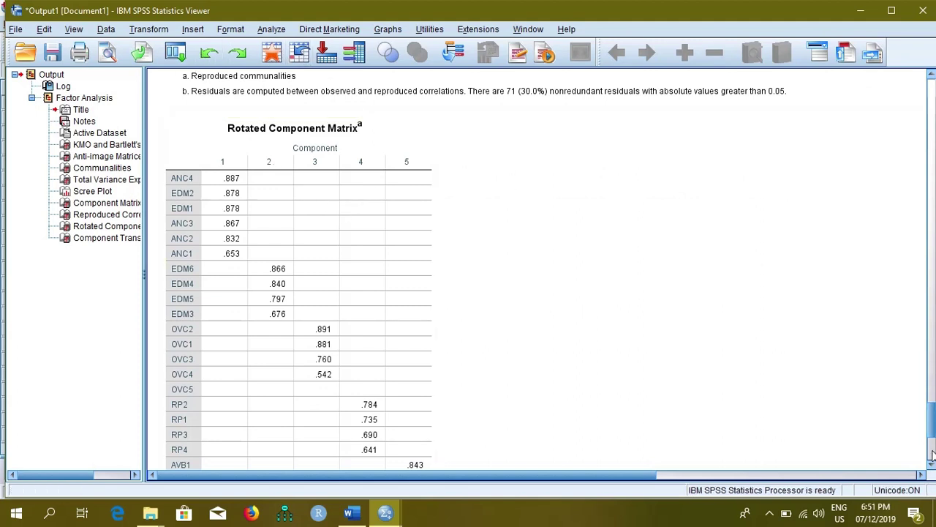
scroll(934, 432, "down", 2)
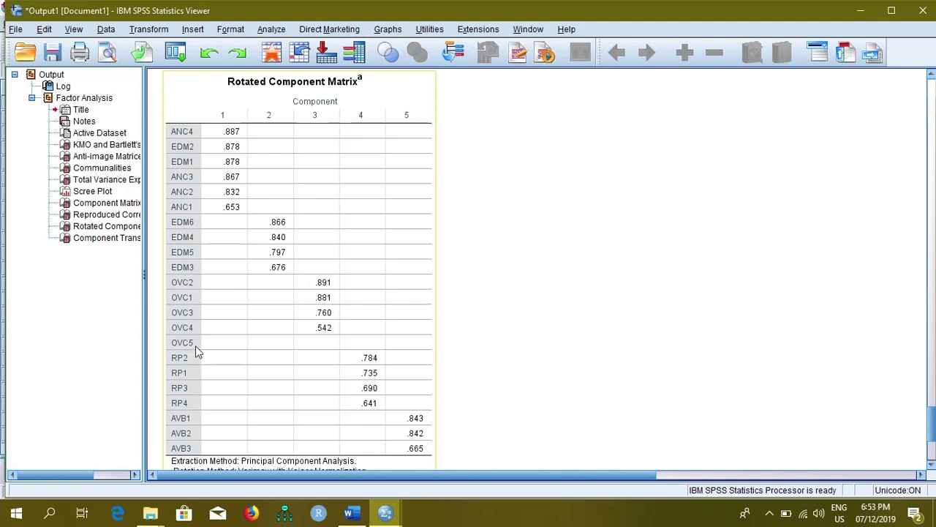
left_click(660, 350)
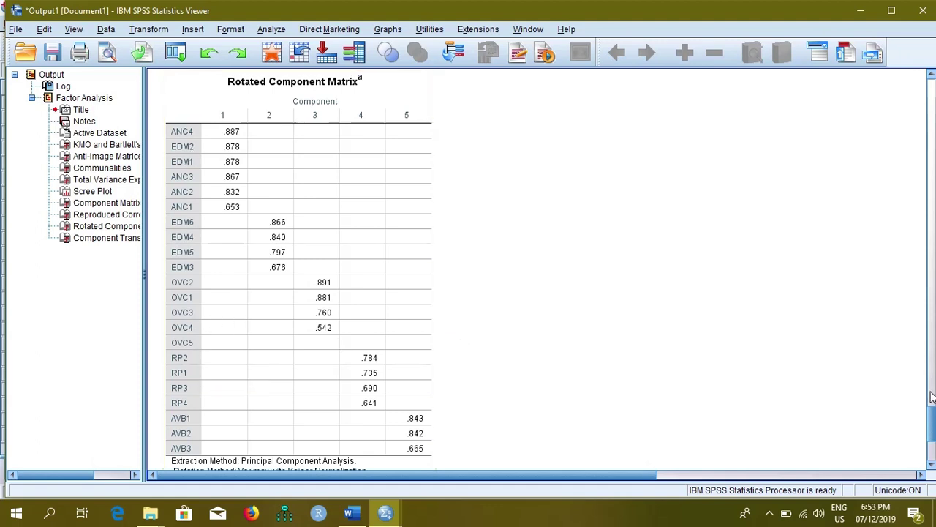
scroll(933, 397, "down", 3)
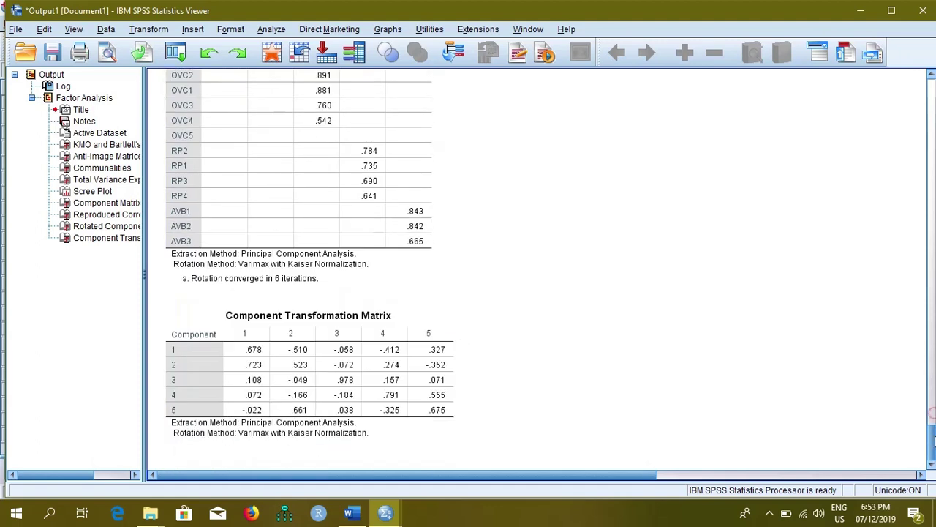
- Remove OVC5, EDM1 and EDM2 from the factor analysis variables and rerun the analysis
left_click(271, 29)
mouse_move(330, 231)
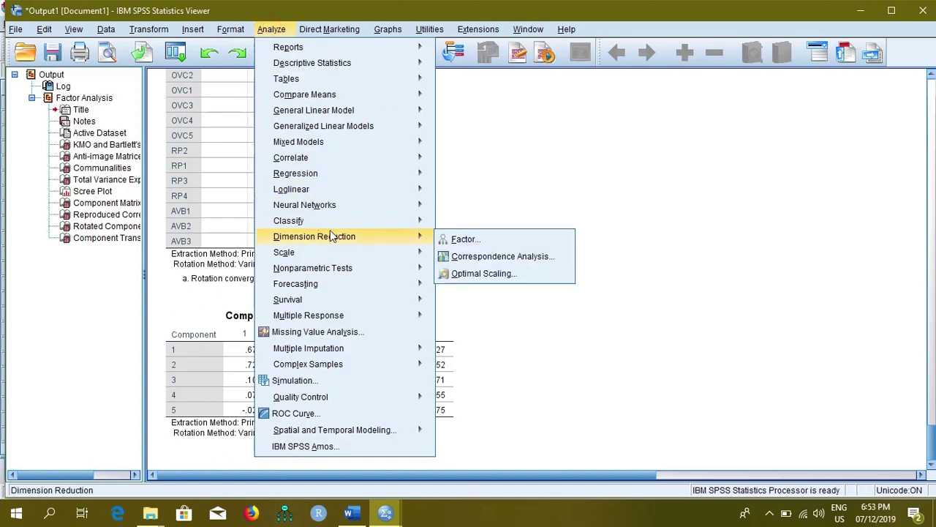
left_click(468, 241)
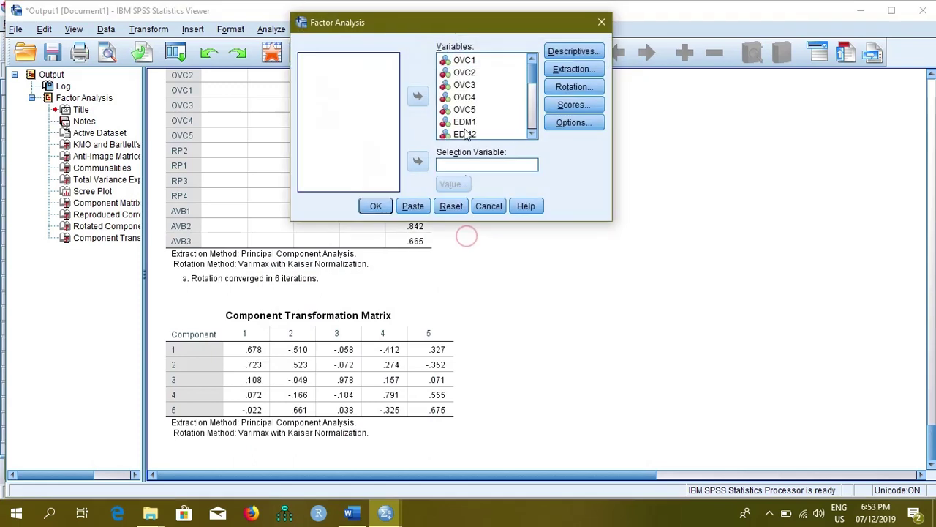
left_click(465, 110)
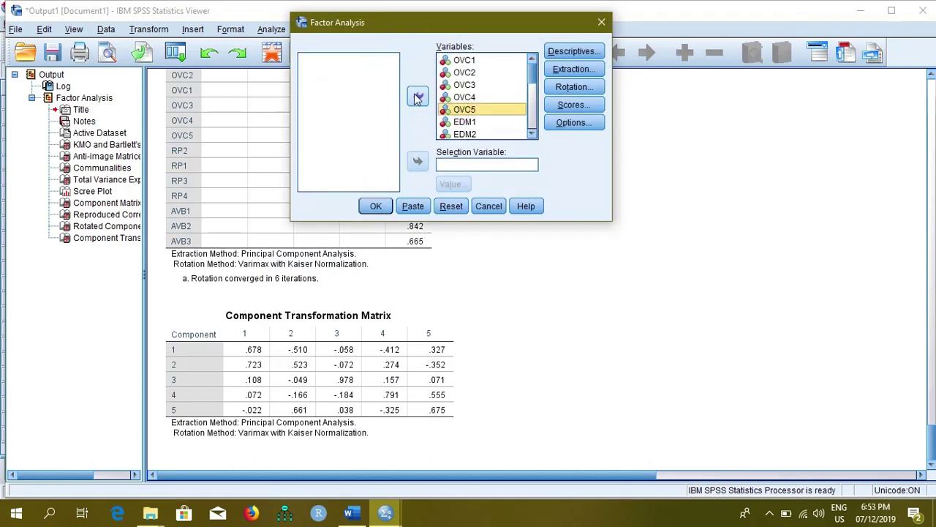
left_click(417, 98)
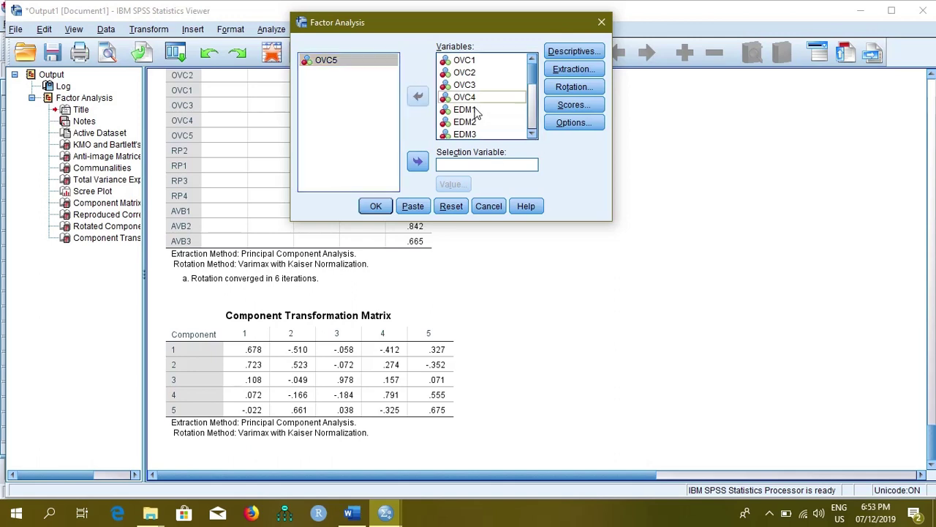
left_click(473, 110)
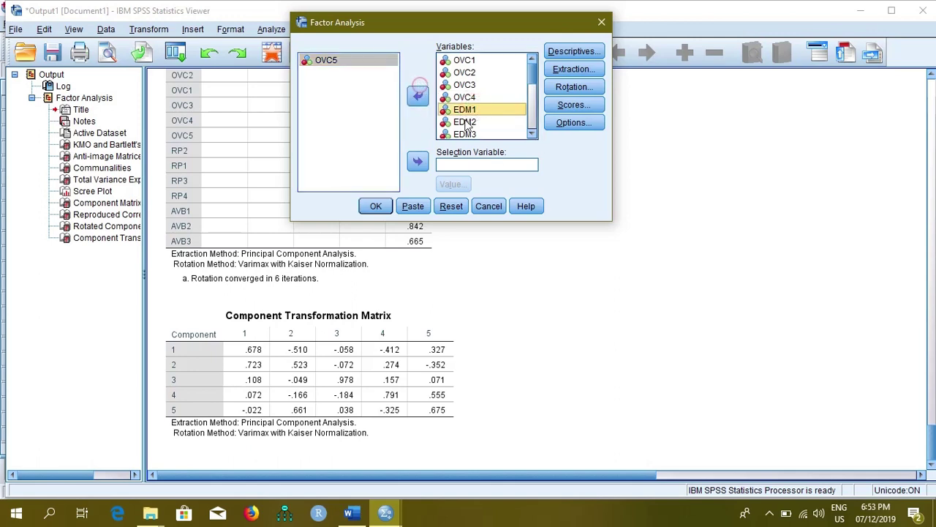
left_click(418, 95)
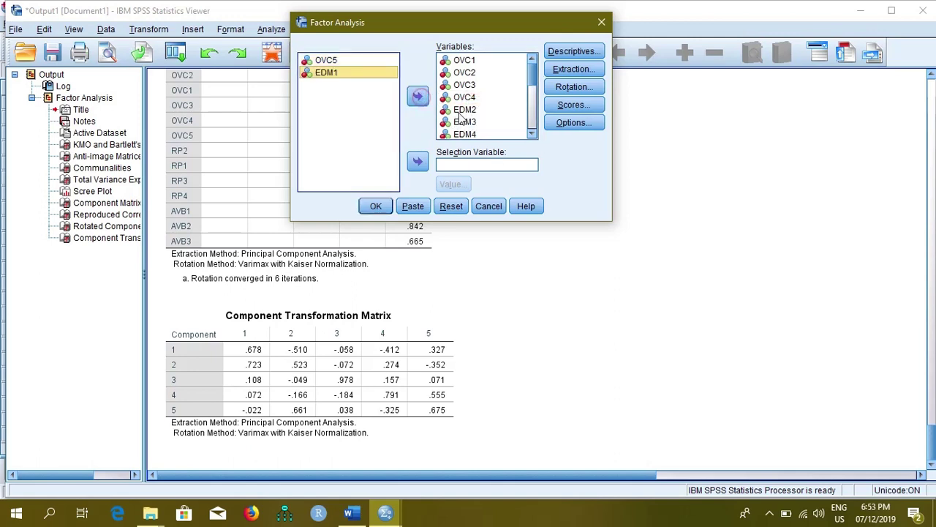
left_click(417, 96)
left_click(376, 206)
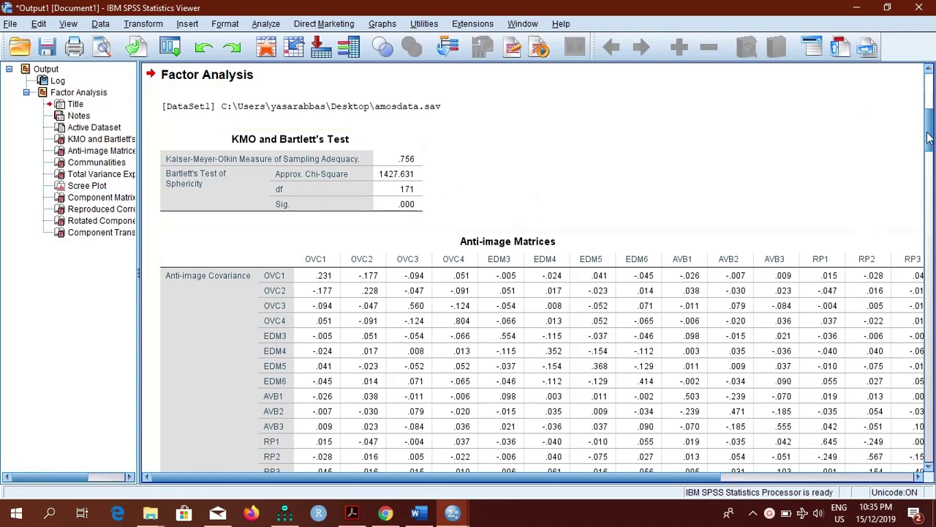
- Check the Communalities extraction values and the Total Variance Explained table in the rerun factor analysis output
left_click_drag(929, 138, 931, 220)
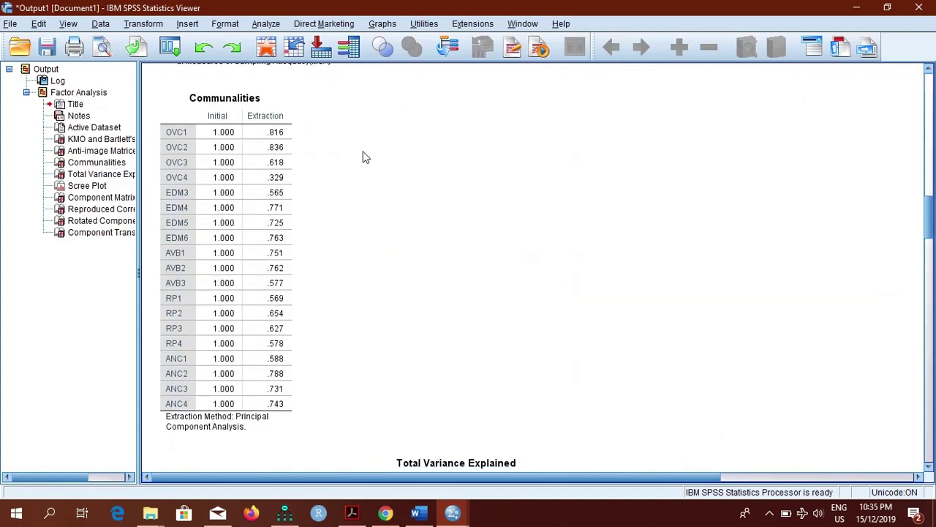
left_click(267, 121)
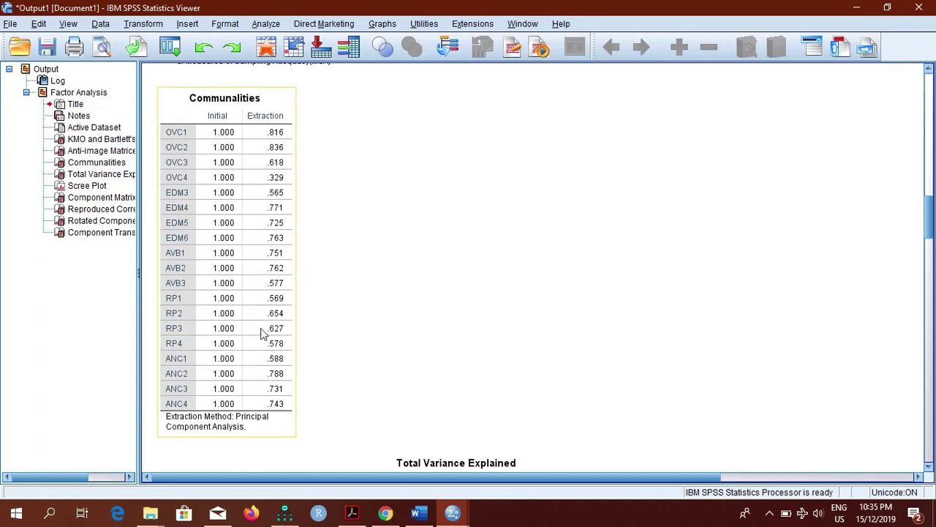
left_click(347, 188)
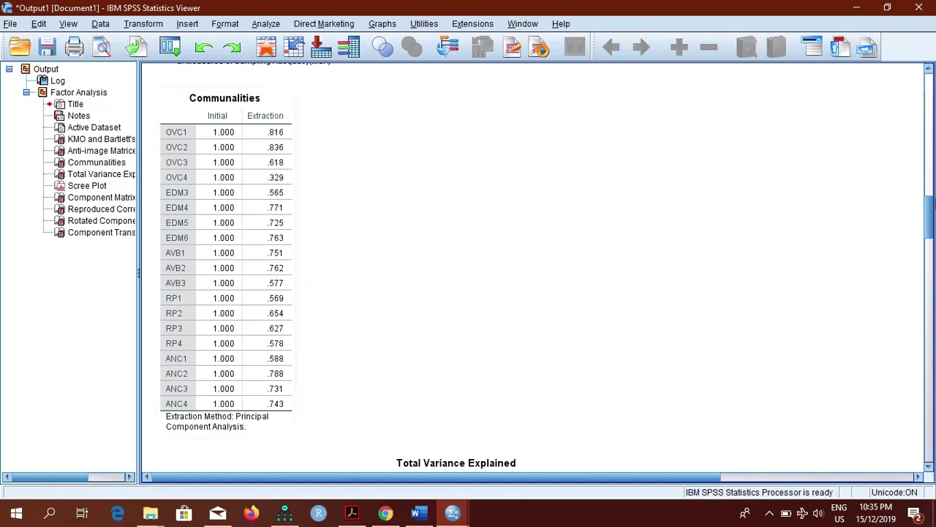
left_click_drag(932, 215, 929, 241)
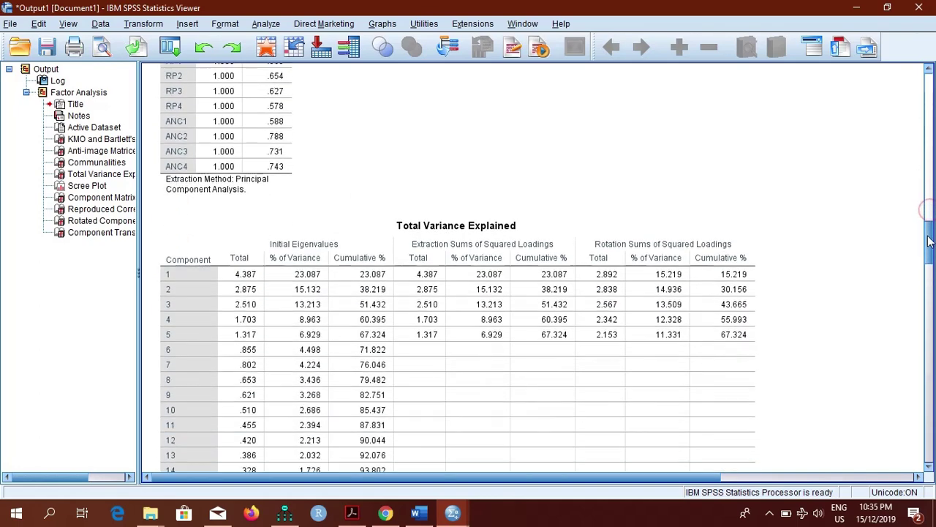
left_click(219, 310)
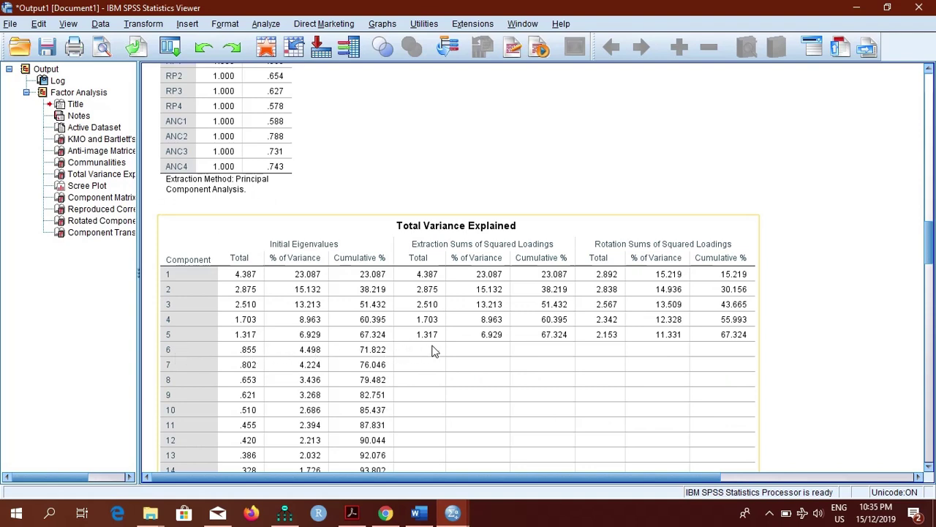
left_click(820, 350)
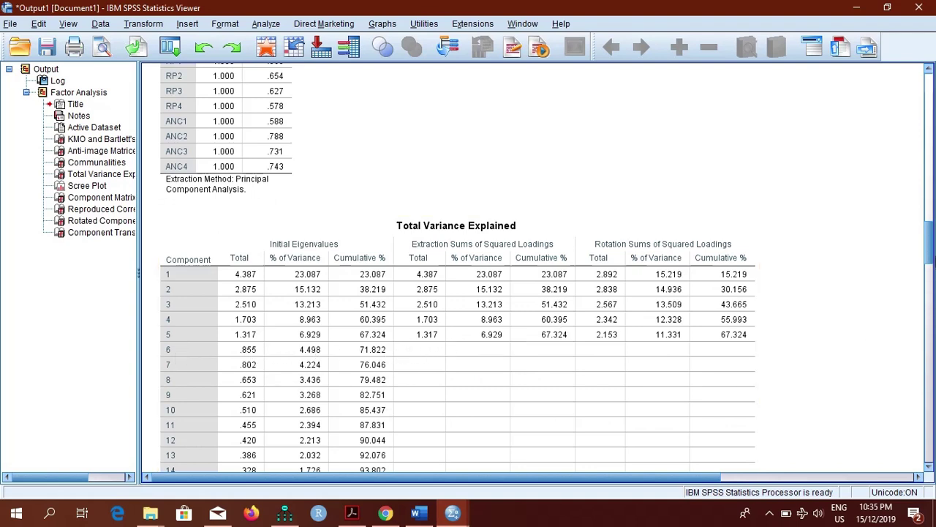
- Review the scree plot and the item loadings in the Rotated Component Matrix of the rerun analysis
left_click_drag(931, 251, 931, 286)
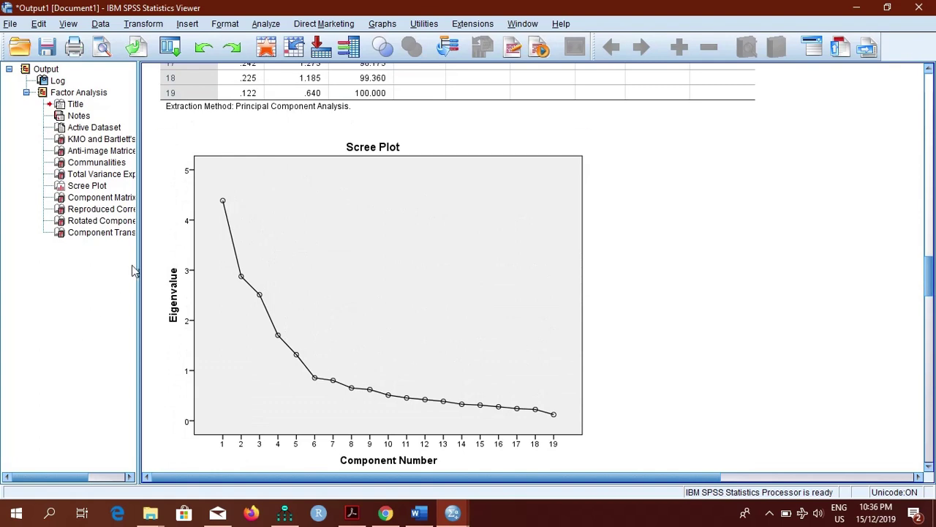
left_click(199, 225)
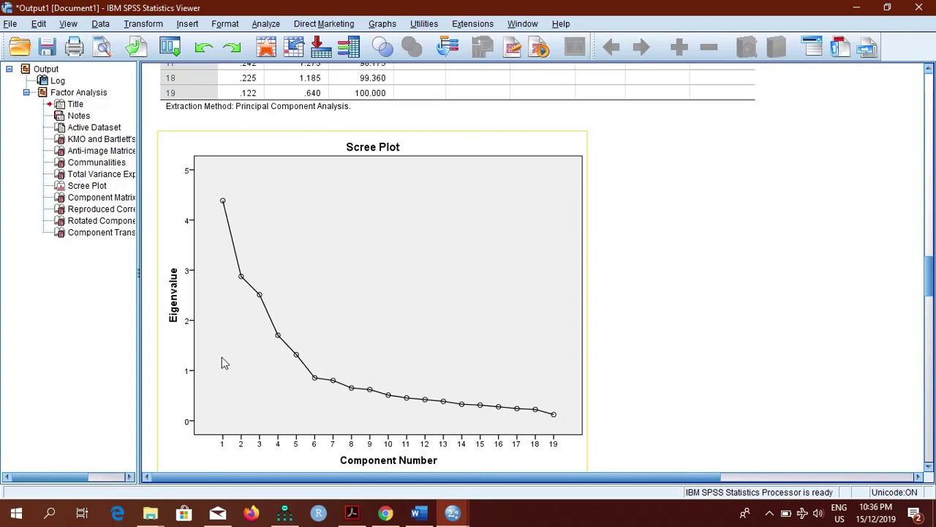
left_click(743, 271)
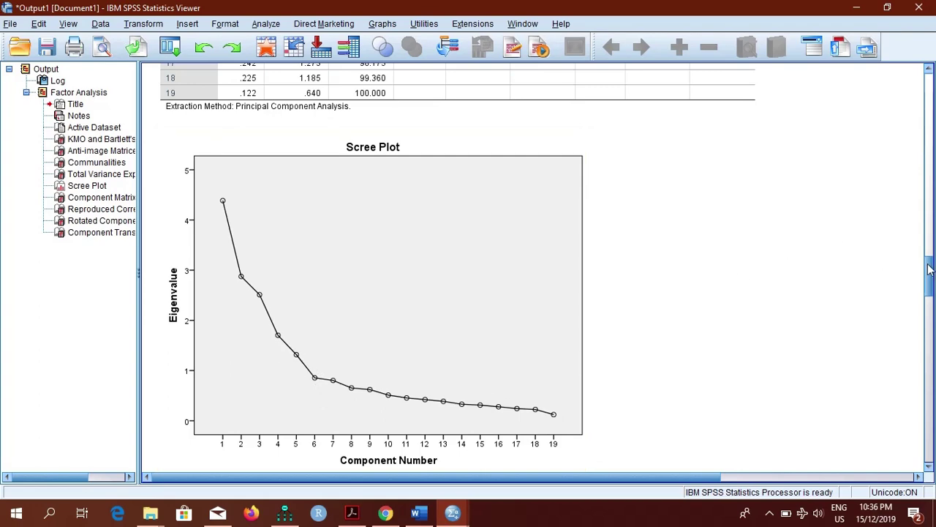
left_click_drag(929, 270, 933, 418)
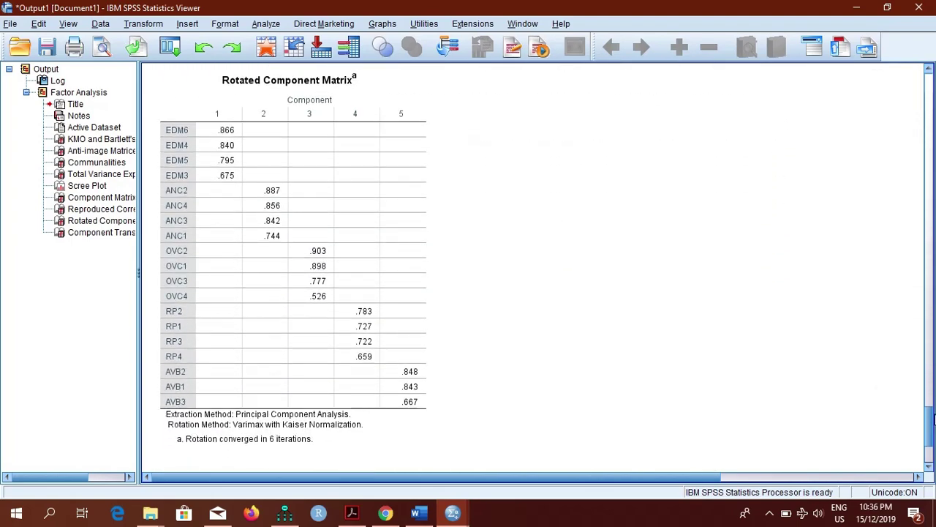
left_click(199, 76)
mouse_move(929, 416)
left_mouse_down()
mouse_move(929, 441)
mouse_move(929, 396)
mouse_move(930, 414)
left_mouse_up()
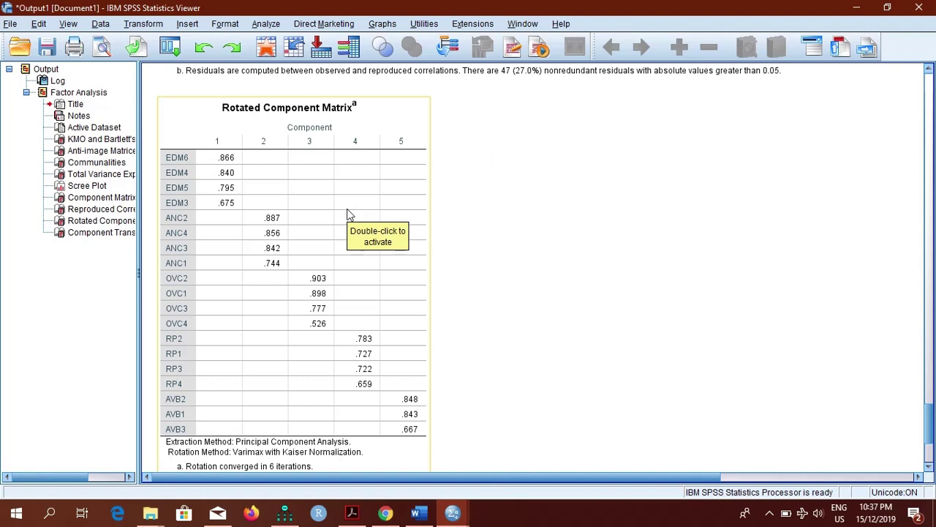
- Copy the Rotated Component Matrix table from the output
left_click(334, 161)
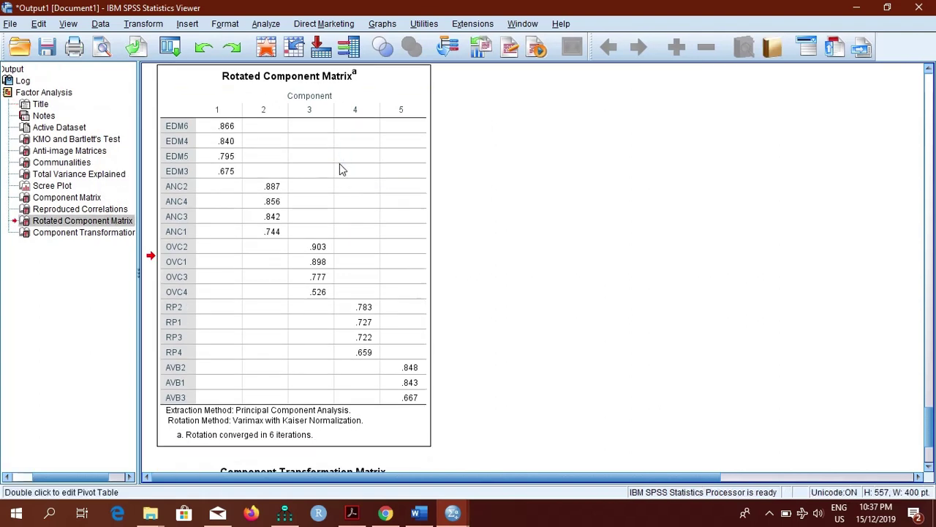
right_click(339, 165)
left_click(353, 186)
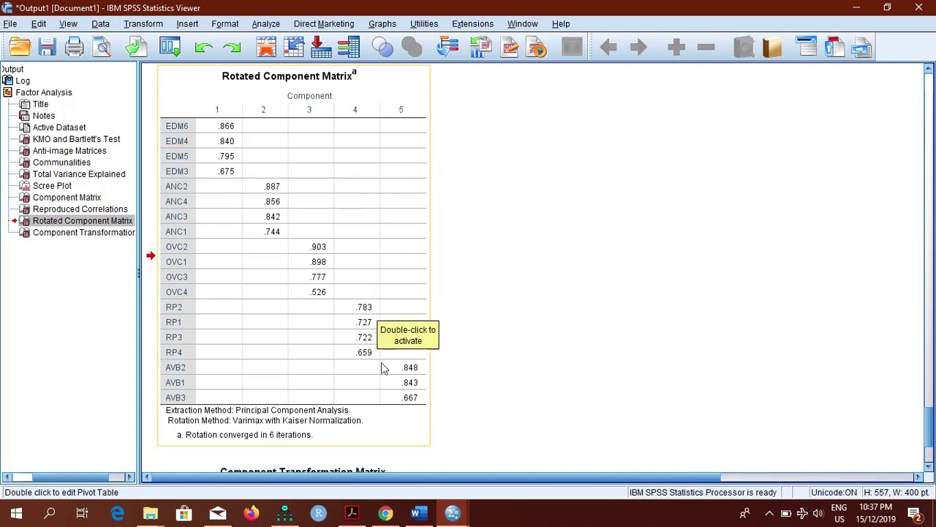
- Switch to Amos, maximise its window, and assign the amosdata SPSS file from the Desktop as the data file for Group number 1
left_click(284, 515)
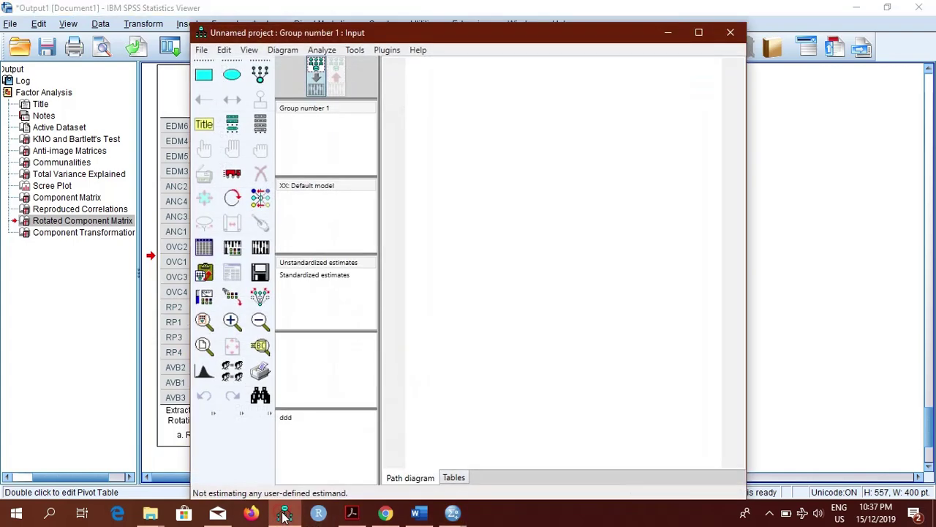
left_click(697, 33)
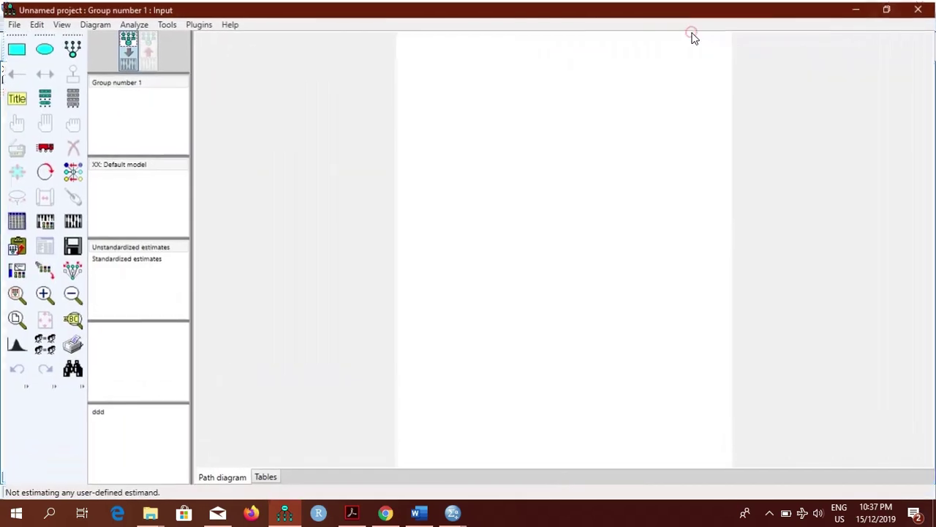
left_click(13, 221)
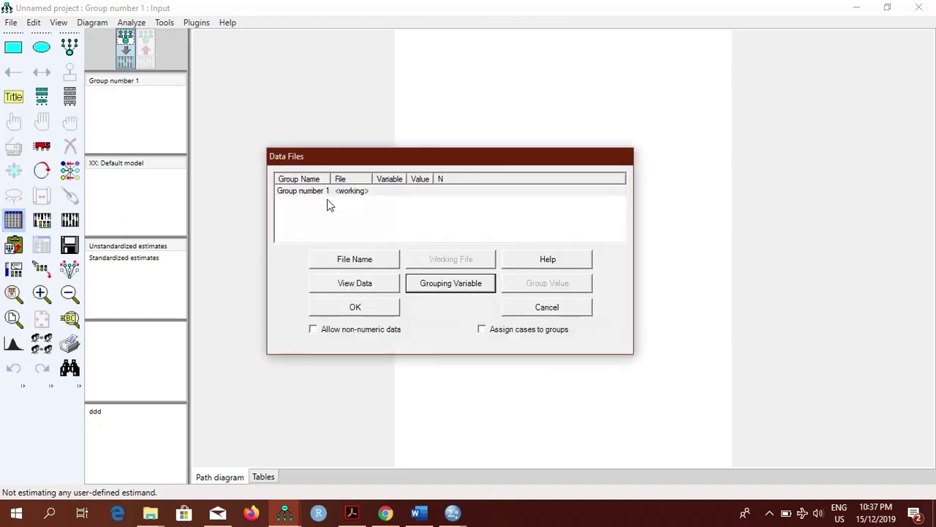
left_click(348, 261)
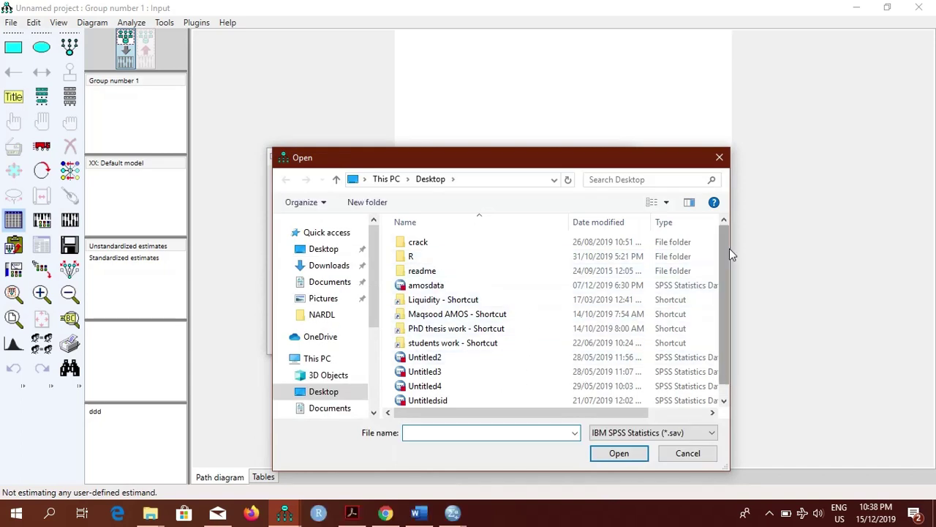
double_click(437, 287)
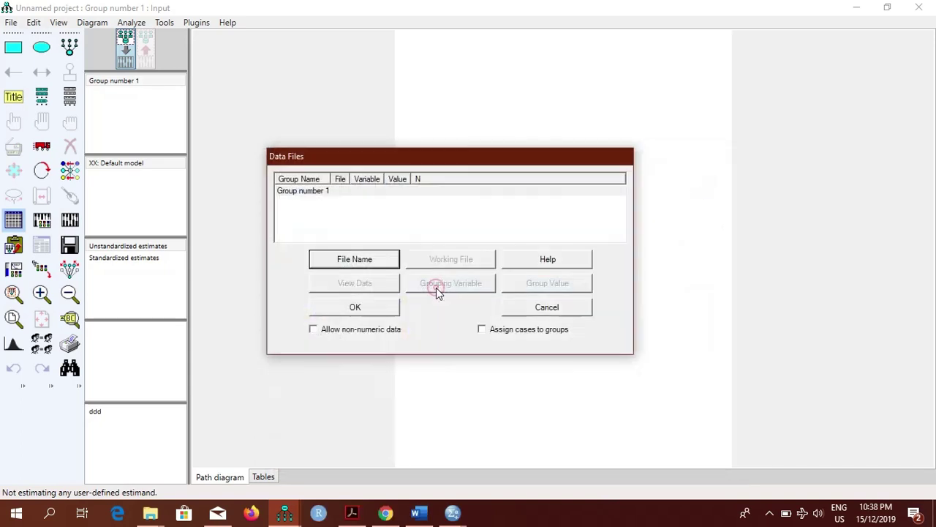
left_click(357, 308)
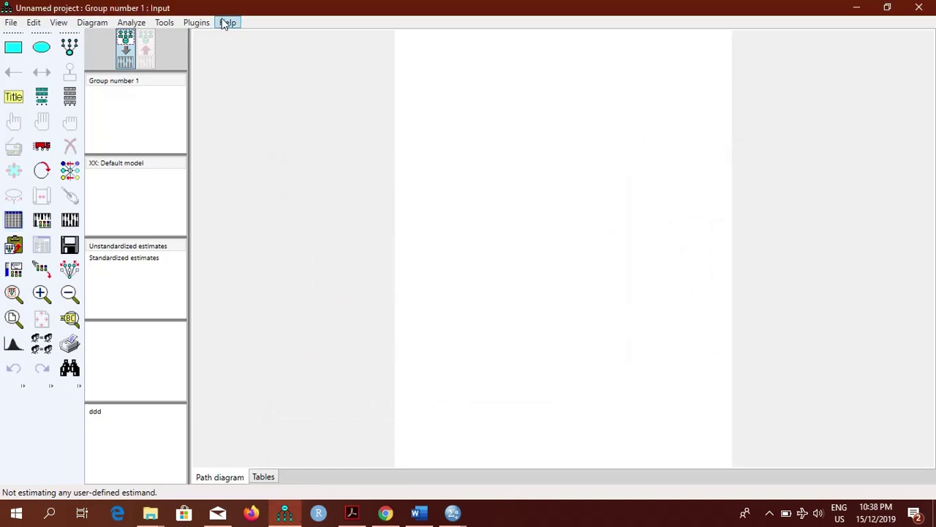
- Create the path diagram with the Pattern Matrix Model Builder plugin from the copied Rotated Component Matrix
left_click(197, 23)
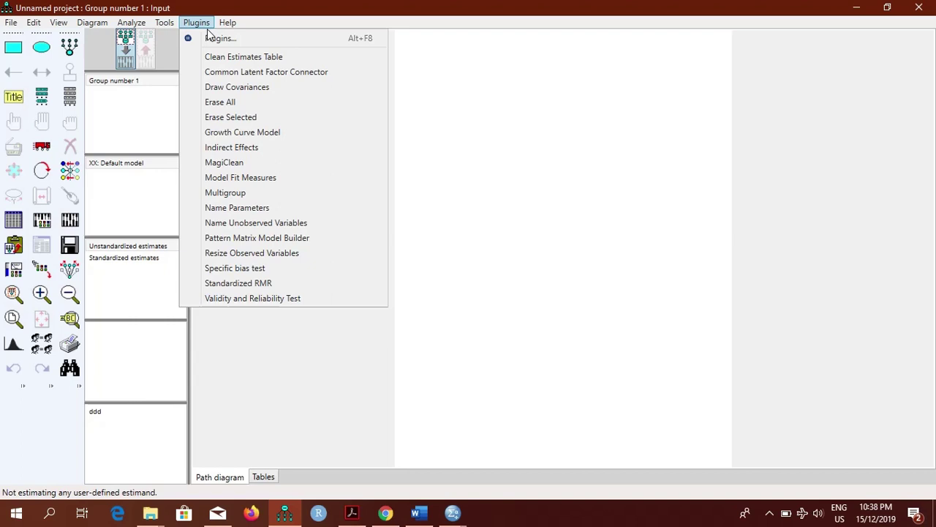
left_click(265, 241)
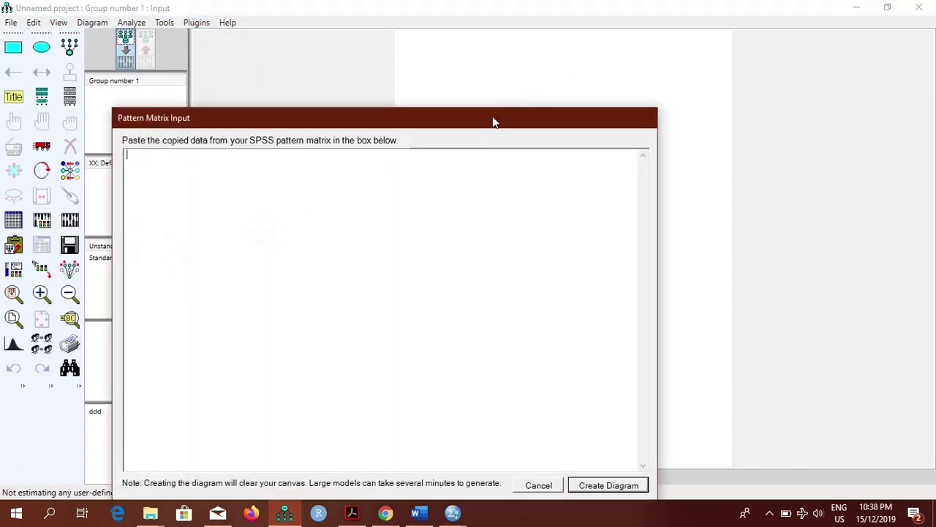
left_click_drag(494, 122, 503, 50)
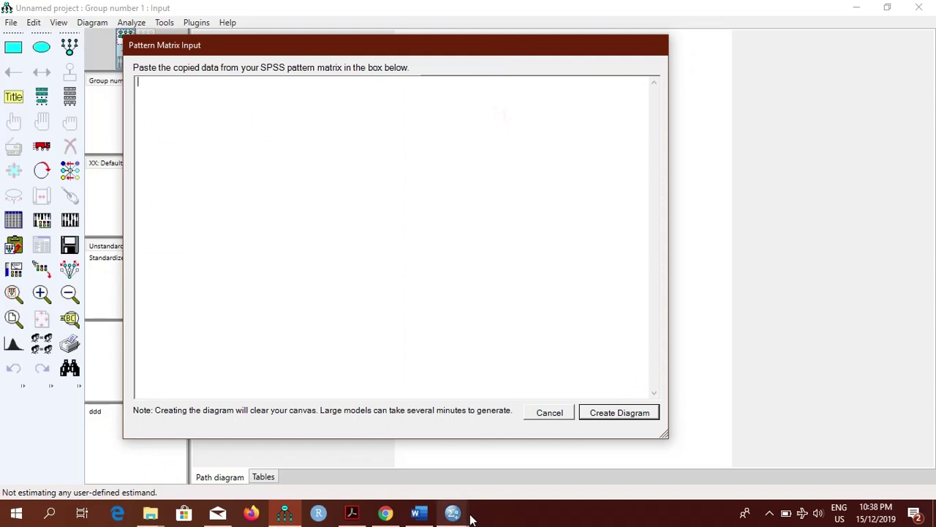
right_click(170, 101)
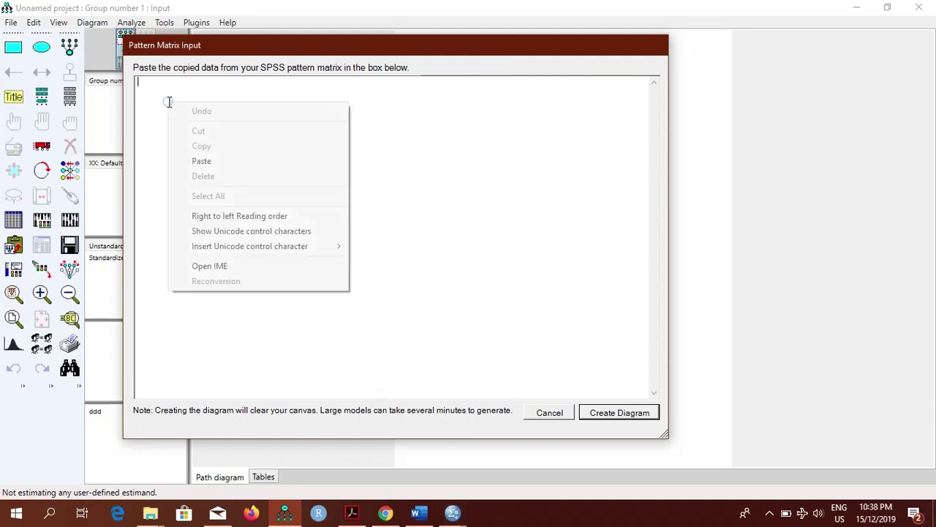
left_click(220, 162)
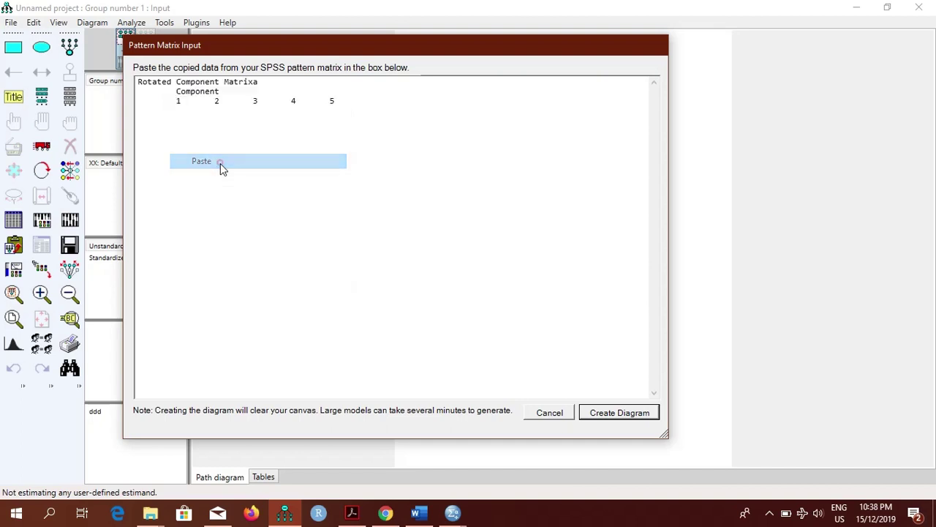
left_click(618, 414)
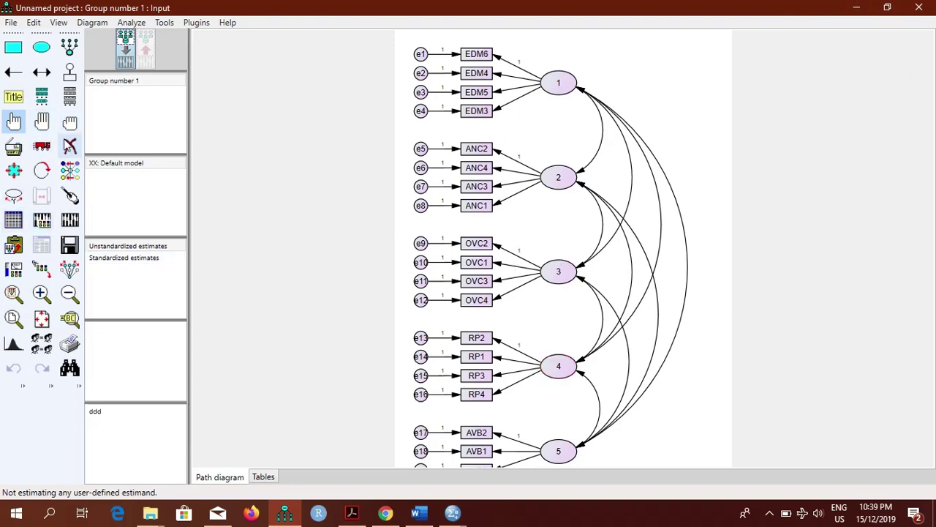
- Move factors 2 to 5 upward together with their indicators, preserving symmetries, so the whole model fits on the page
left_click(69, 270)
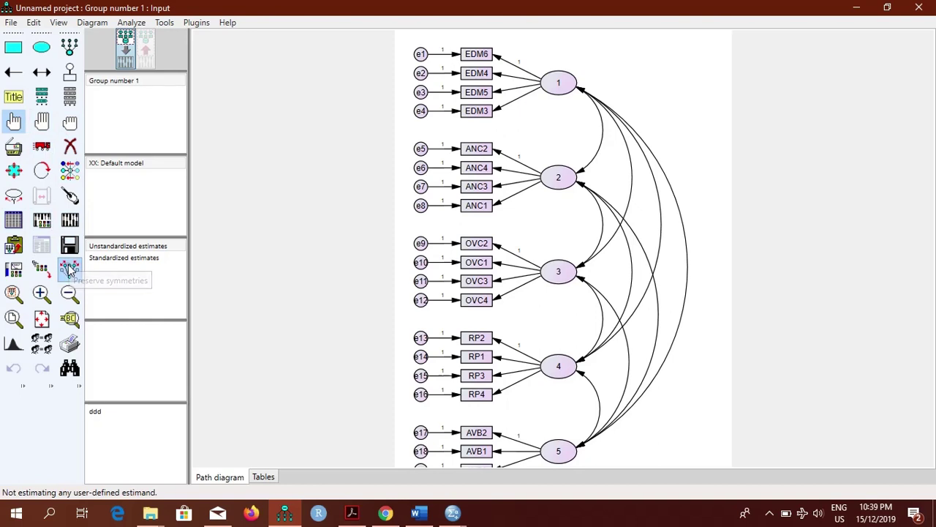
left_click(41, 147)
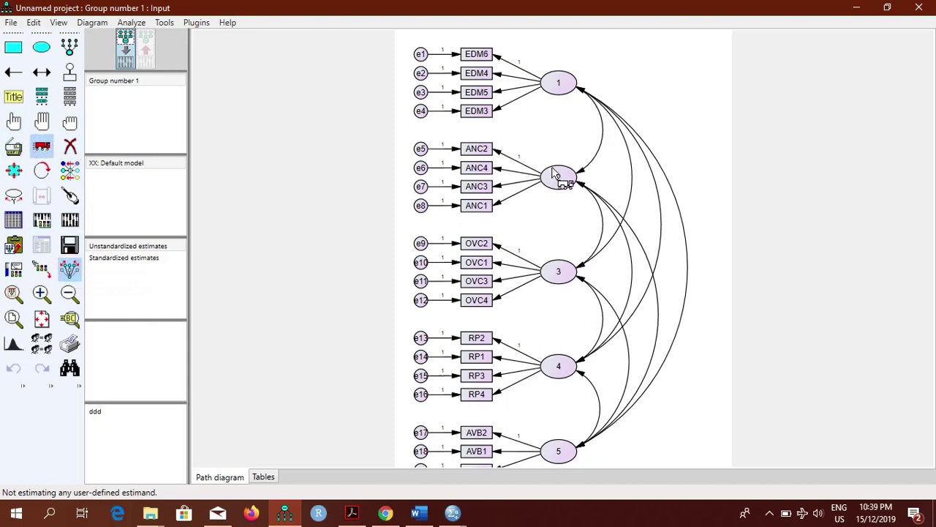
left_click_drag(560, 181, 552, 173)
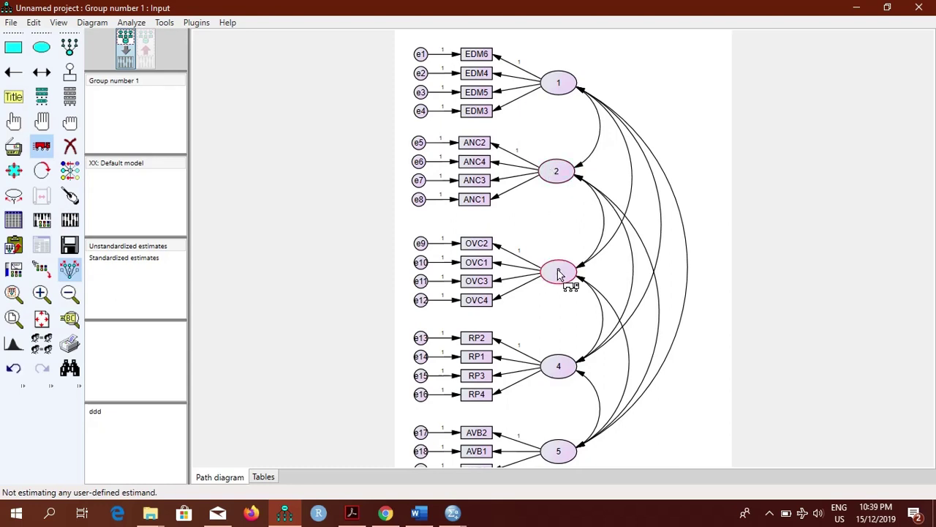
left_click_drag(560, 269, 558, 257)
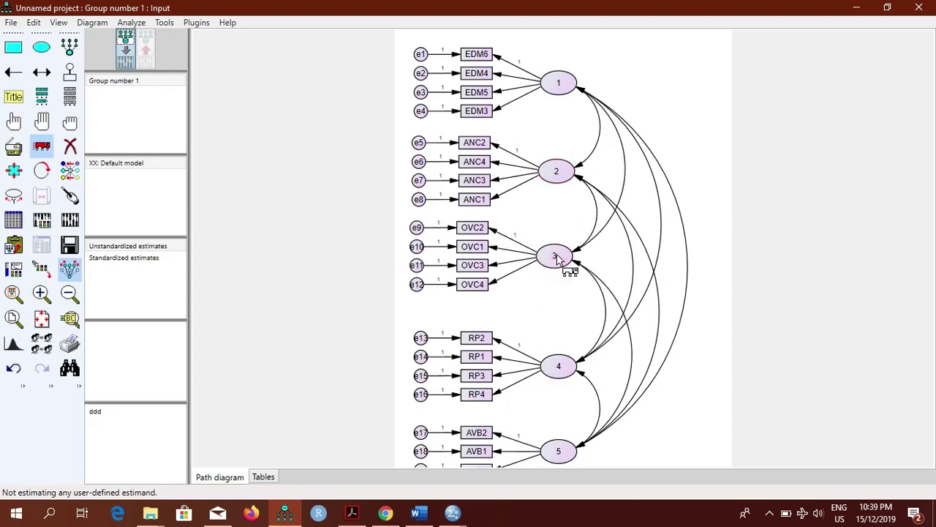
left_click_drag(560, 368, 555, 346)
left_click_drag(552, 448, 553, 418)
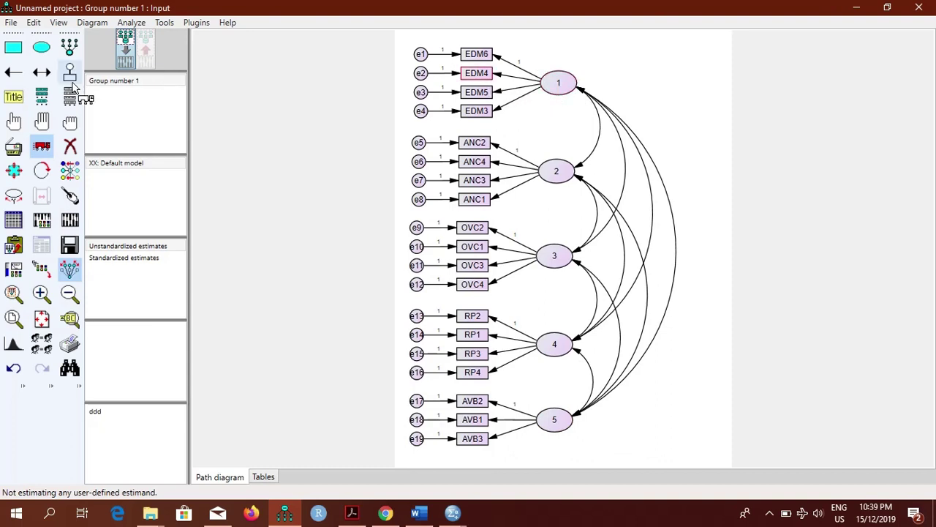
left_click(42, 146)
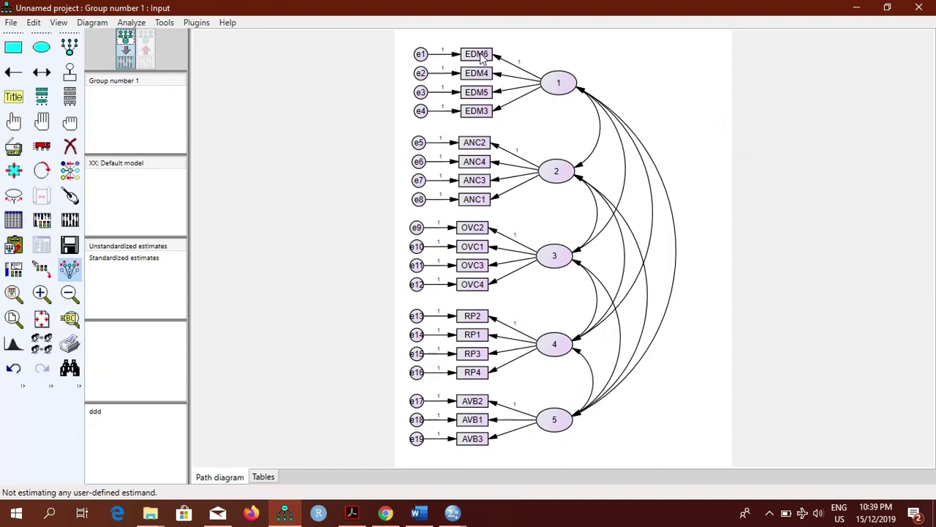
- Rename latent factor 1 as EDM and latent factor 2 as ANC
double_click(563, 85)
left_click_drag(468, 149, 319, 86)
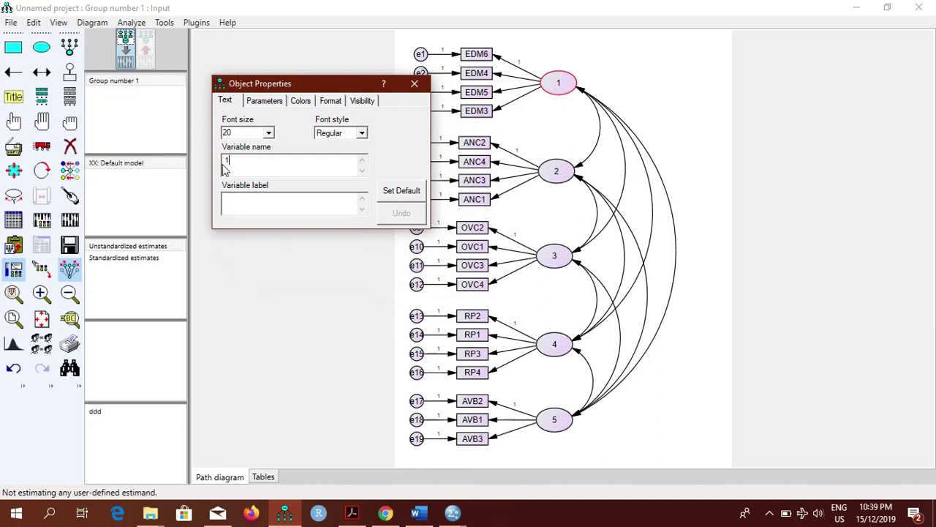
double_click(253, 161)
type("EDM")
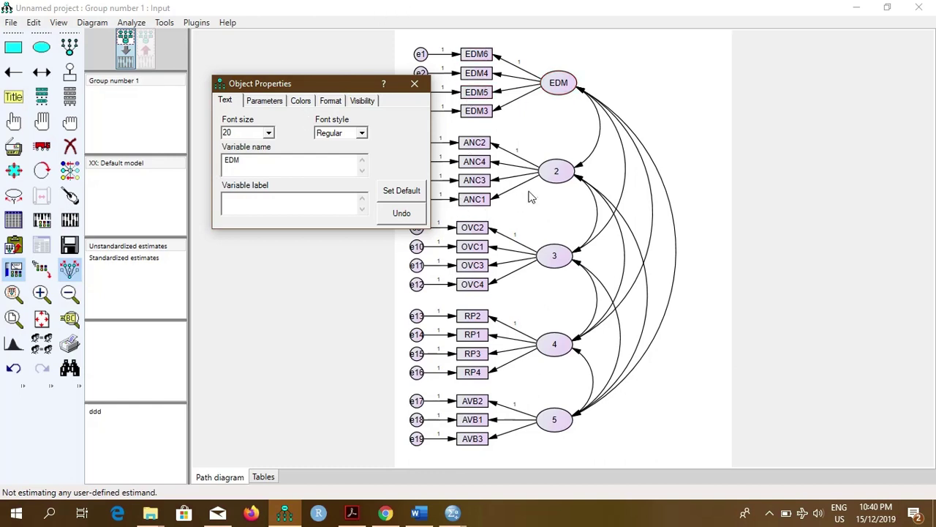
left_click(564, 172)
double_click(310, 161)
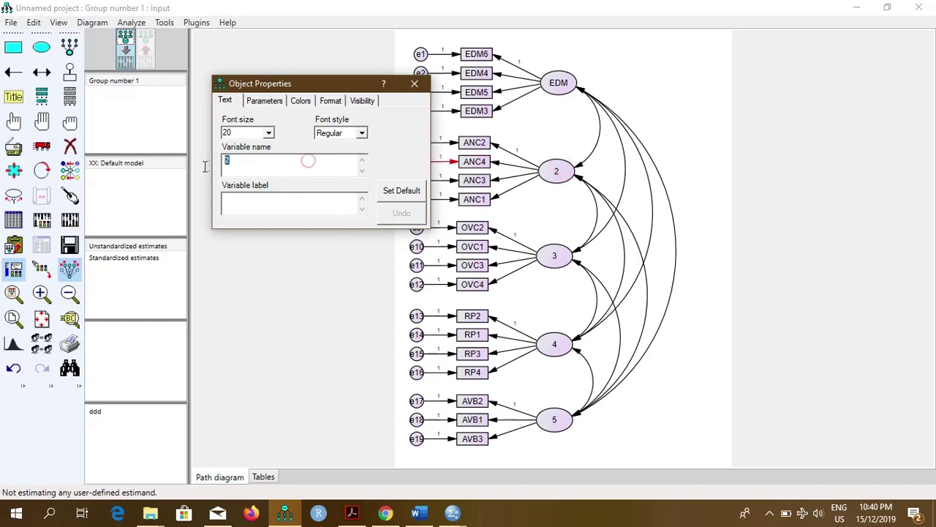
key("BackSpace")
type("ANC")
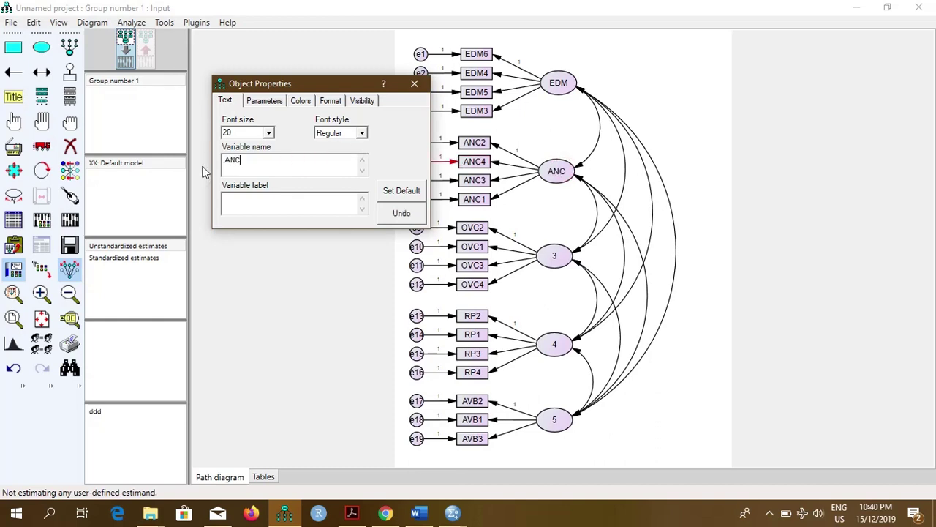
- Rename latent factors 3, 4 and 5 as OVC, RP and AVB, and close the object properties
left_click(560, 264)
double_click(286, 165)
type("OVC")
left_click(558, 350)
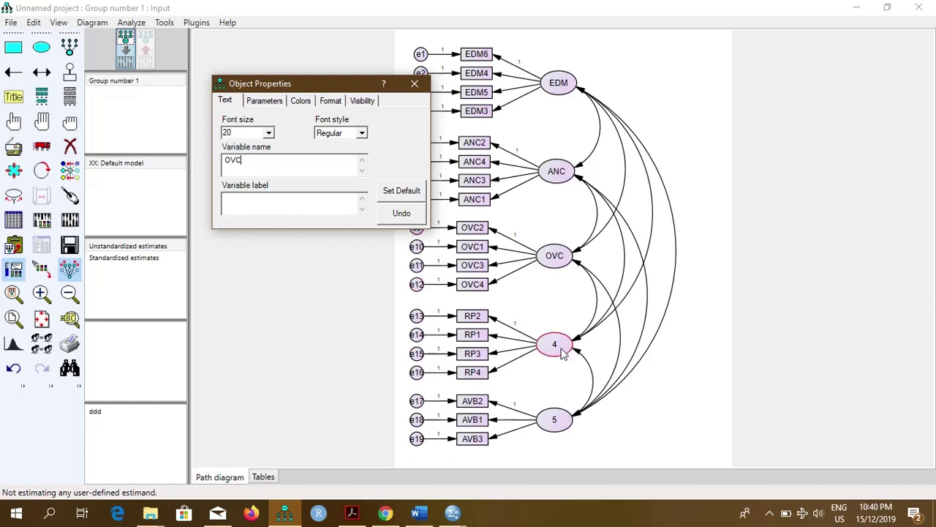
double_click(286, 160)
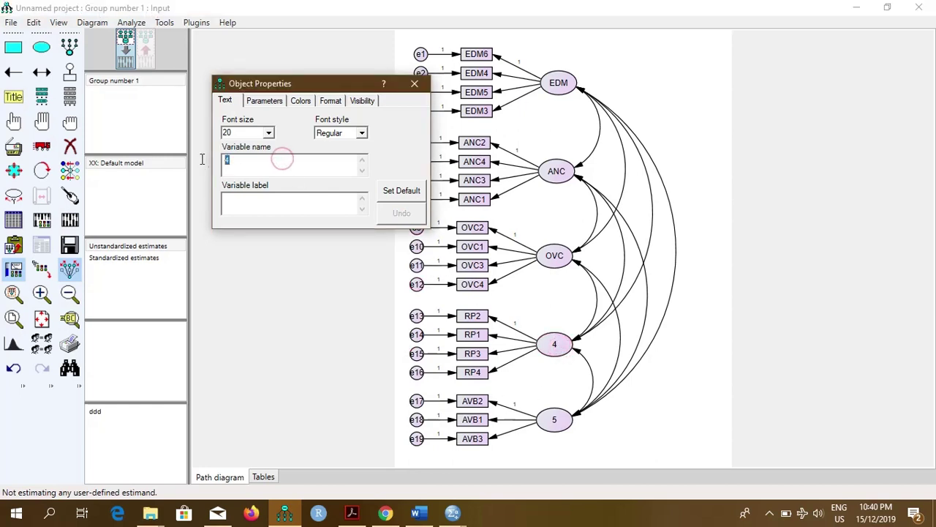
type("RP")
left_click(554, 419)
double_click(247, 161)
type("AVB")
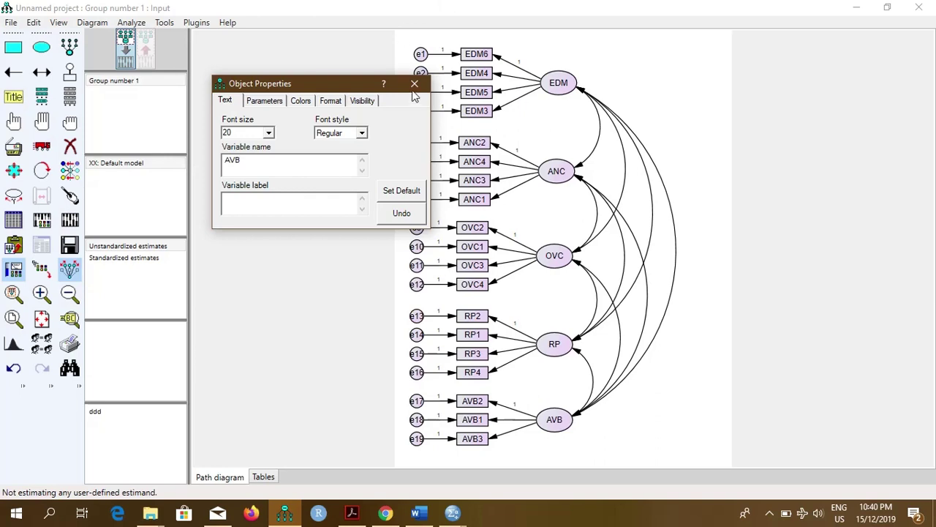
left_click(416, 85)
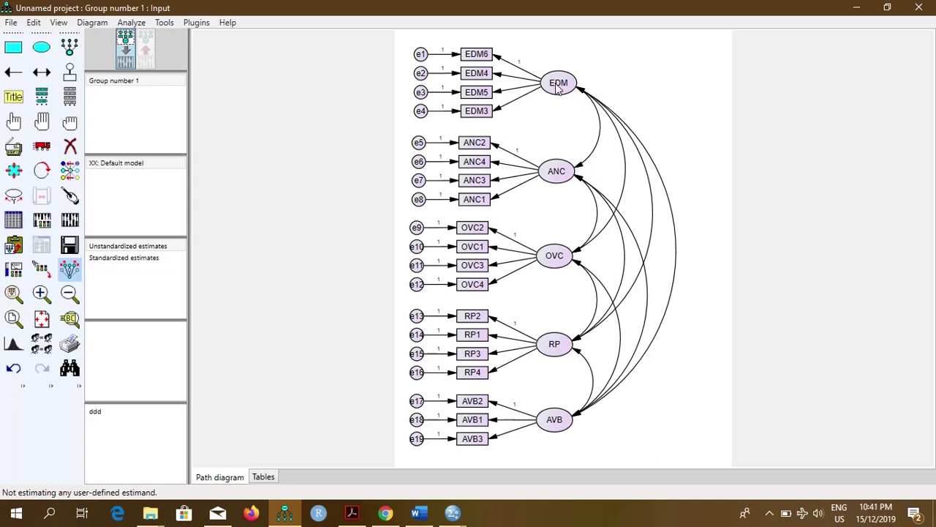
- Enable standardized estimates, residual moments and modification indices in the analysis output options
left_click(49, 226)
left_click(379, 84)
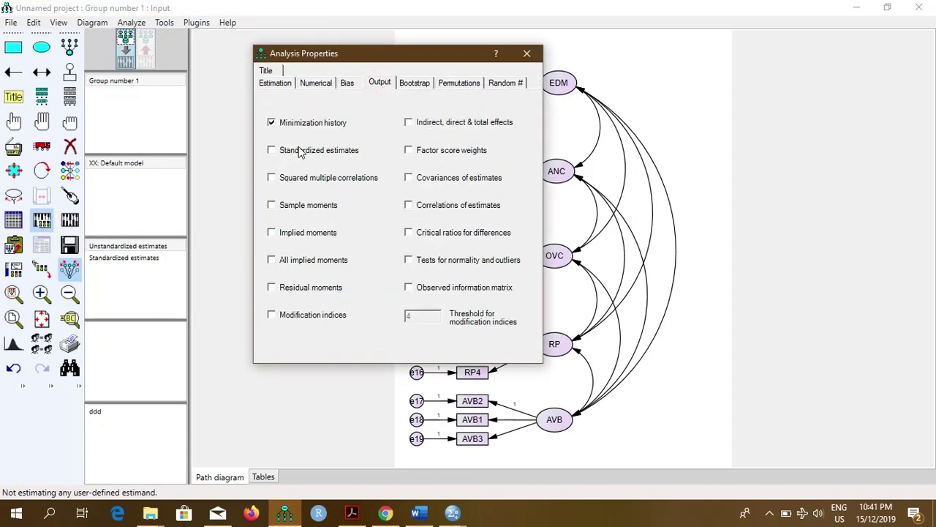
left_click(302, 289)
left_click(295, 315)
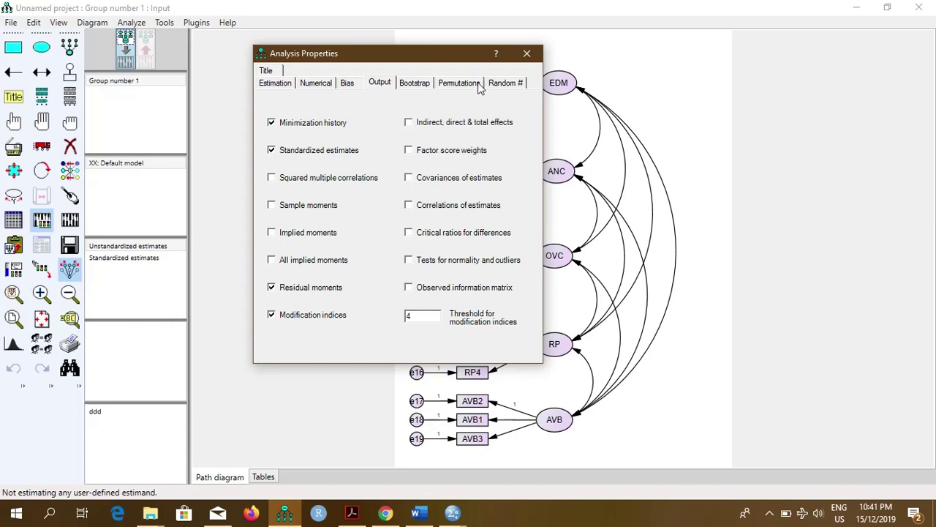
left_click(526, 55)
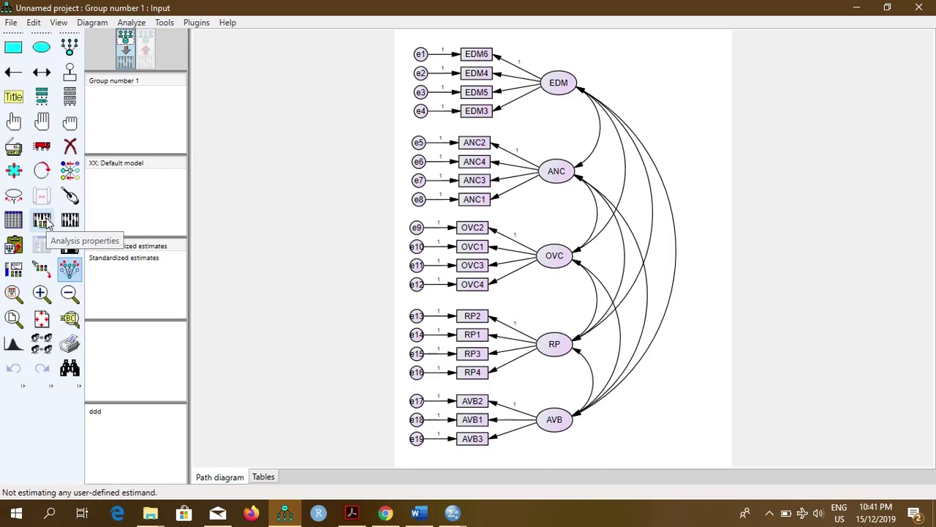
- Try to run the Model Fit Measures plugin with no missing data, saving the model as amostest on the Desktop
left_click(195, 23)
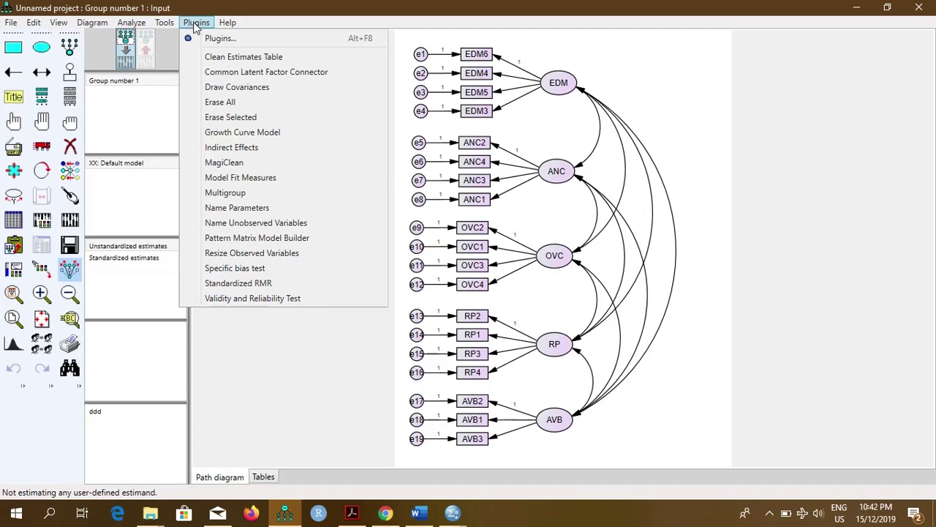
left_click(217, 179)
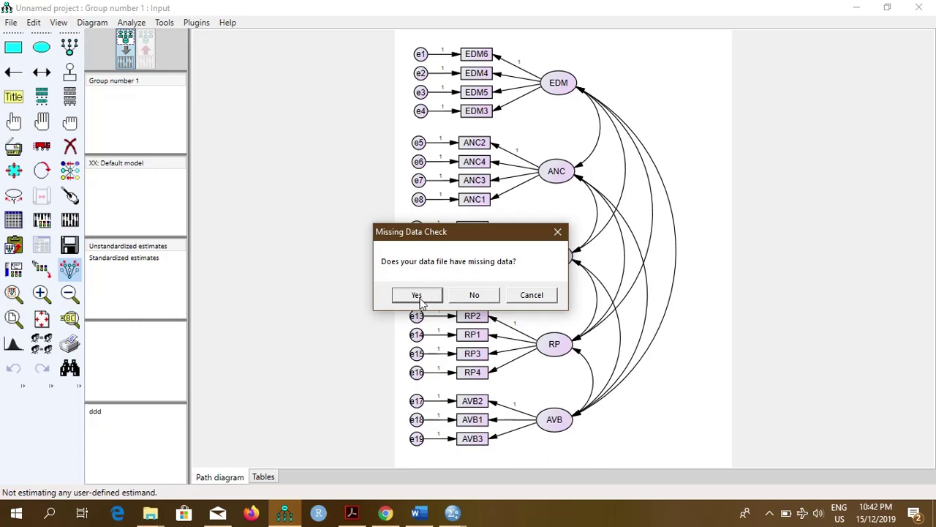
left_click(470, 297)
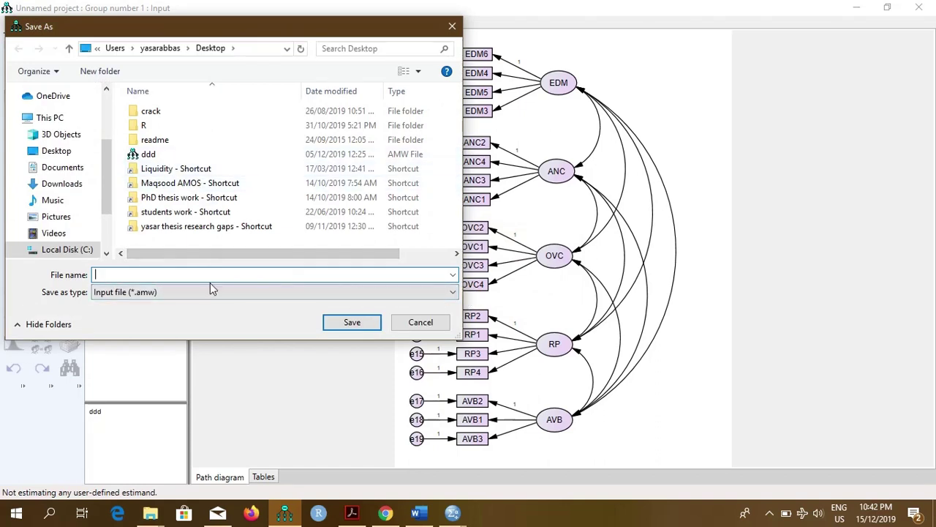
type("am")
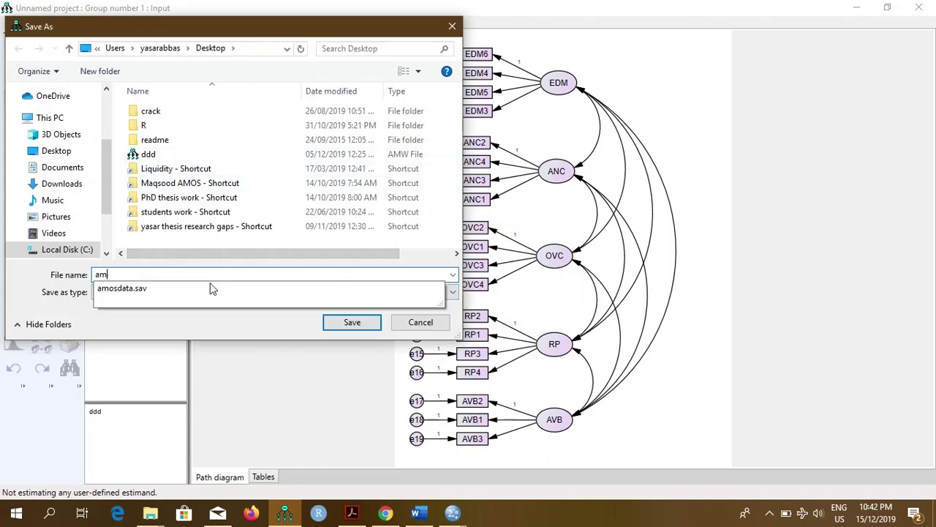
type("ostest")
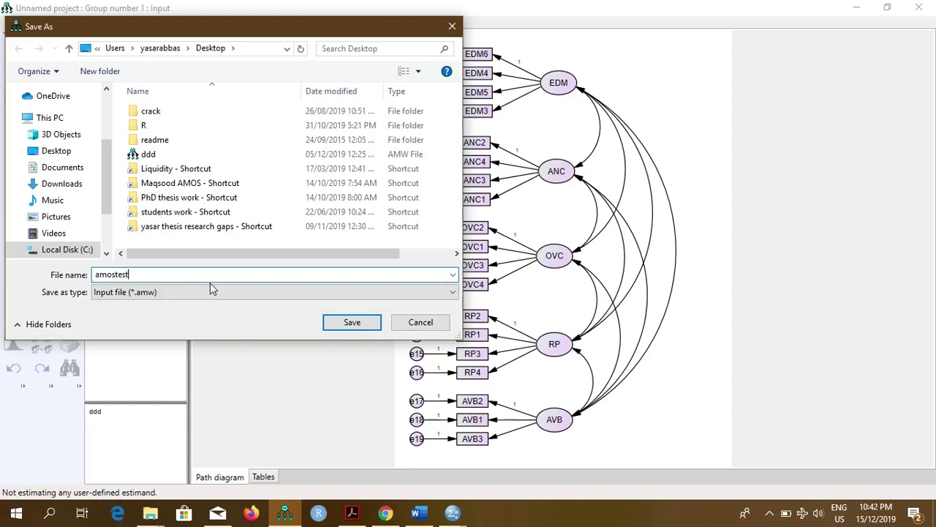
left_click(337, 326)
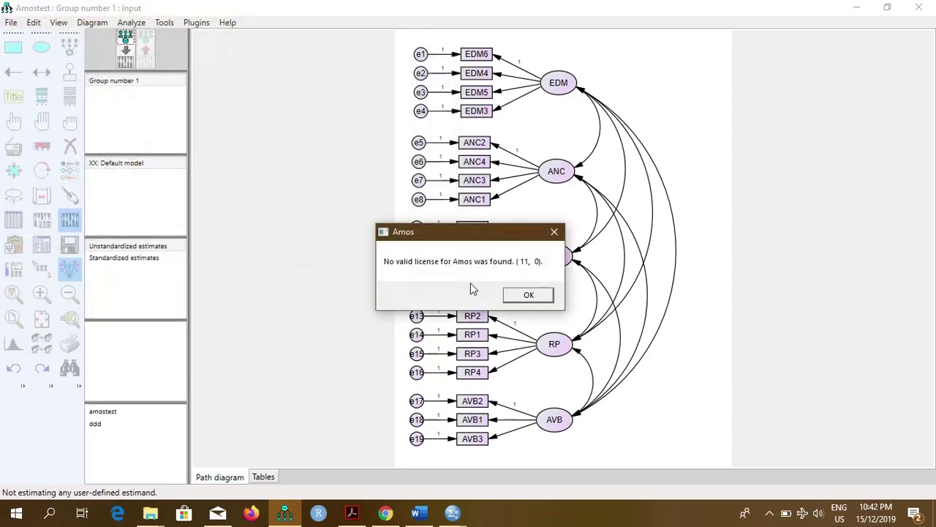
left_click(529, 293)
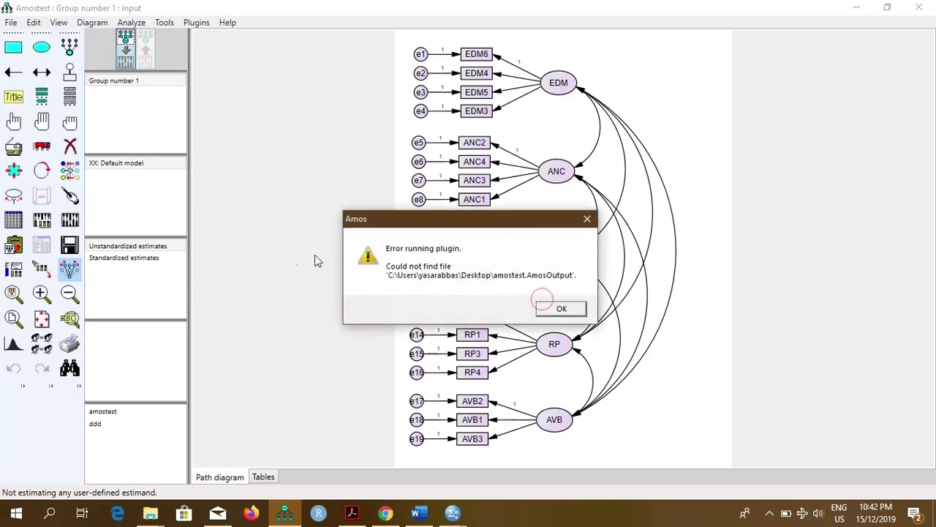
left_click(565, 308)
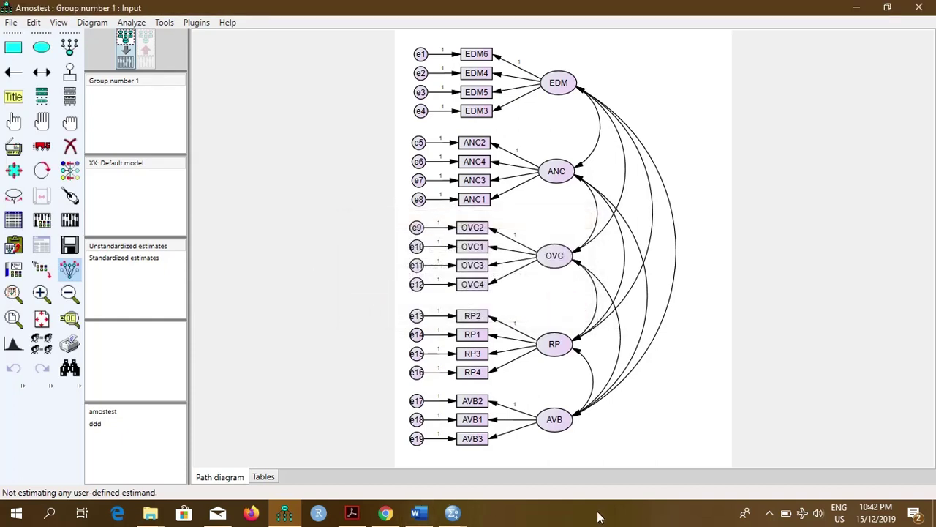
left_click(770, 512)
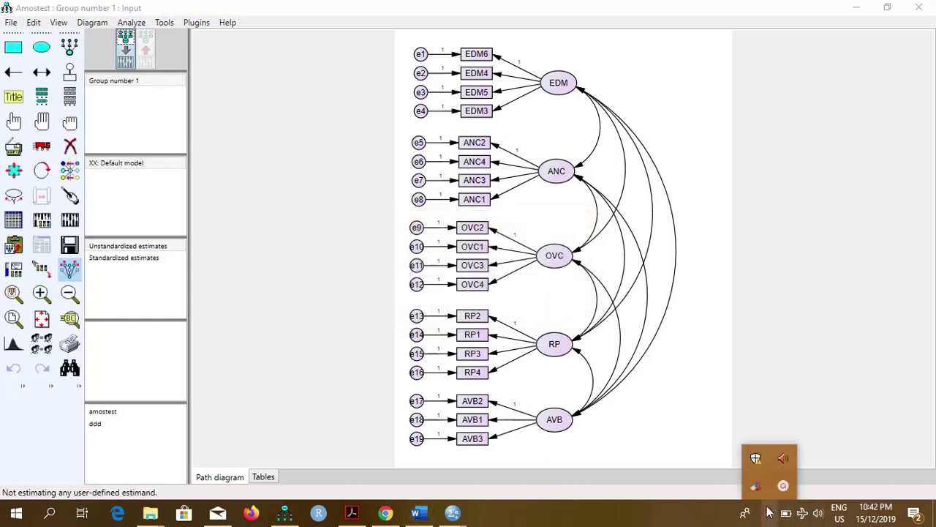
left_click(783, 485)
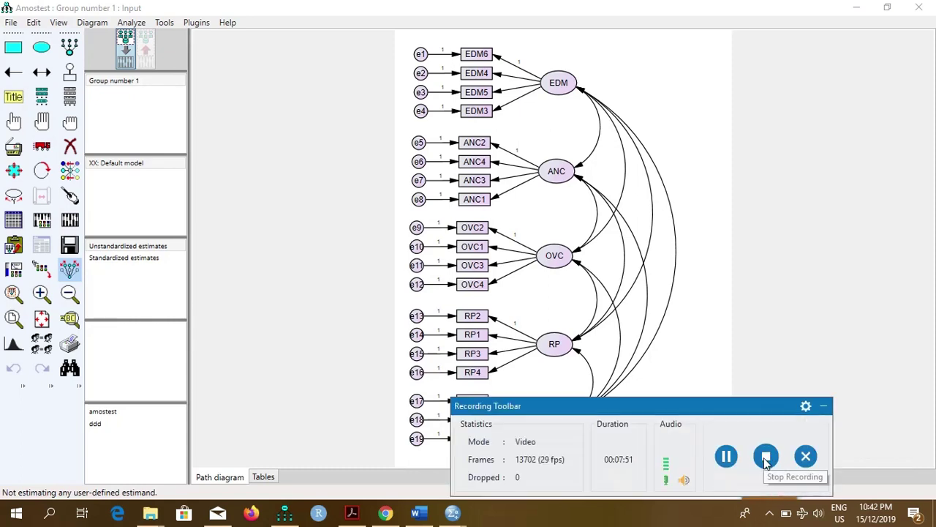
left_click(737, 463)
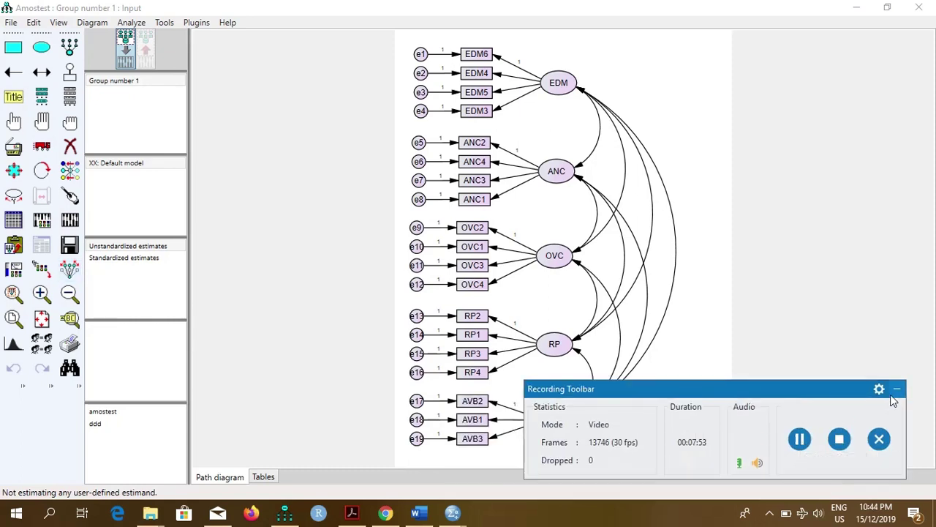
left_click(895, 389)
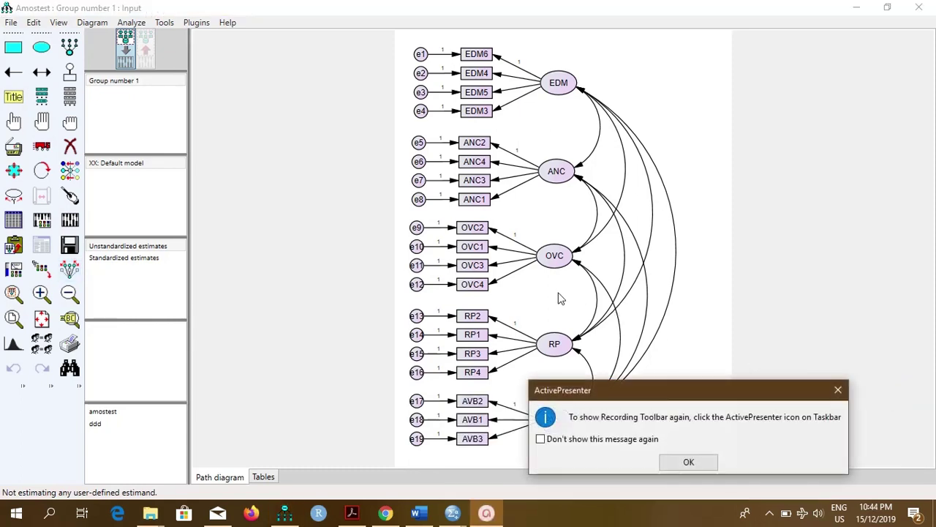
- Run the Model Fit Measures plugin on the five-factor model, stating that the data file has no missing data
left_click(696, 461)
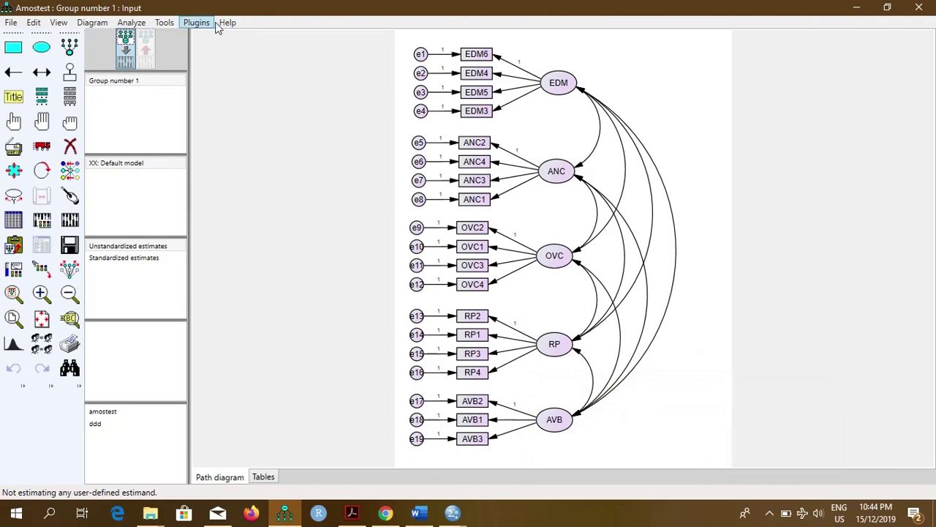
left_click(195, 23)
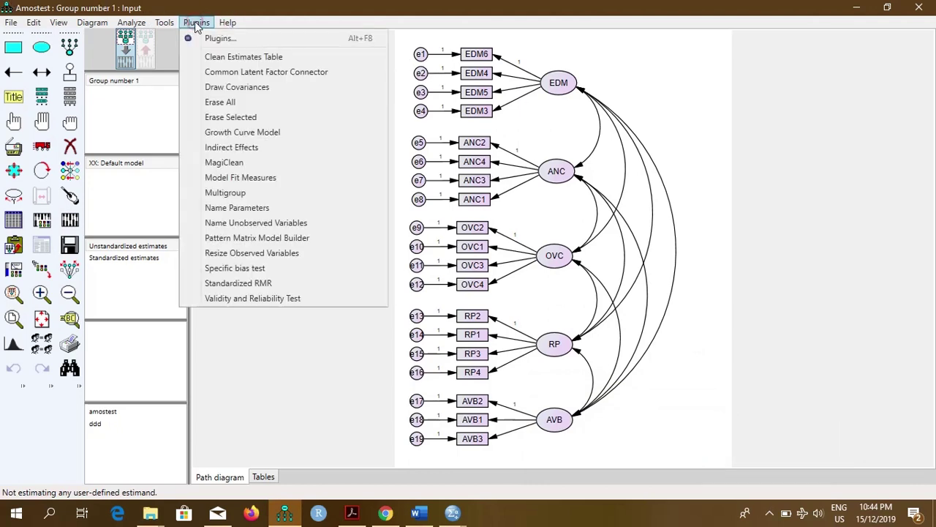
left_click(207, 183)
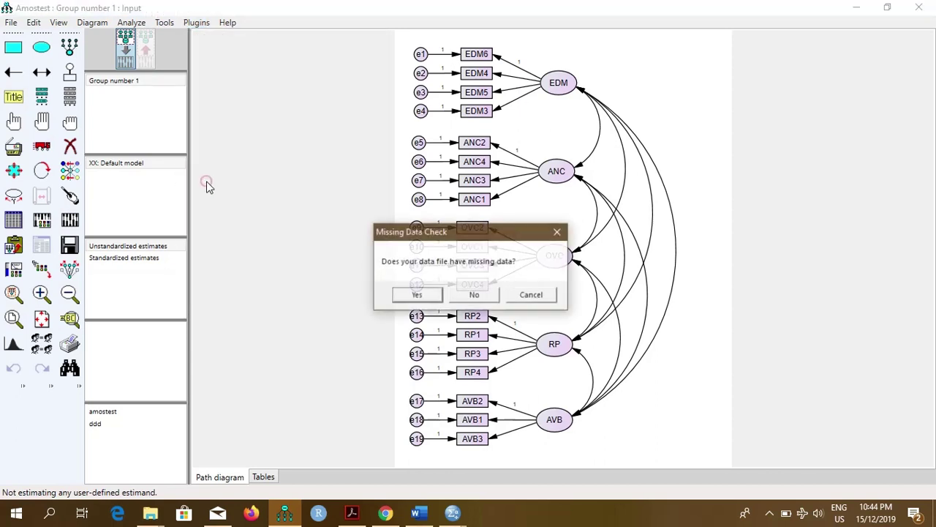
left_click(461, 296)
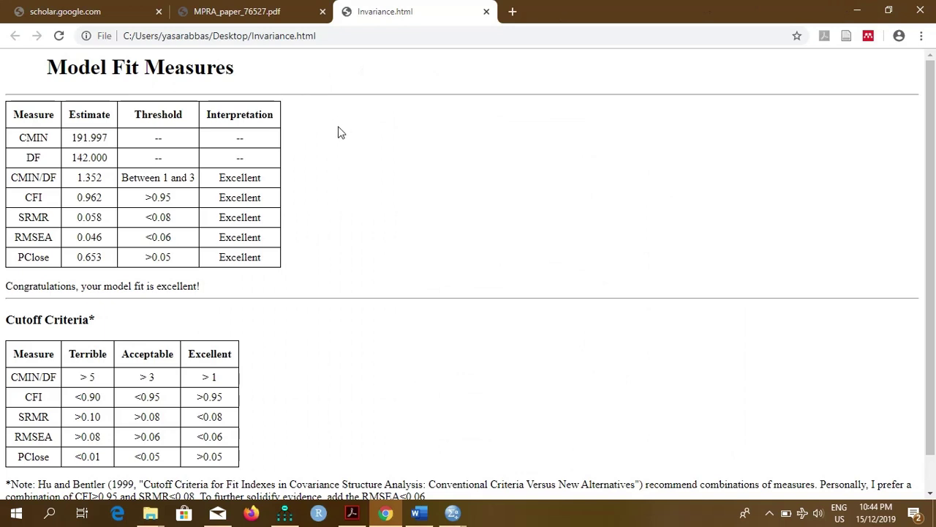
- Review the Model Fit Measures report down to the cutoff criteria notes and select the fit measures table
mouse_move(390, 505)
left_click_drag(931, 136, 932, 184)
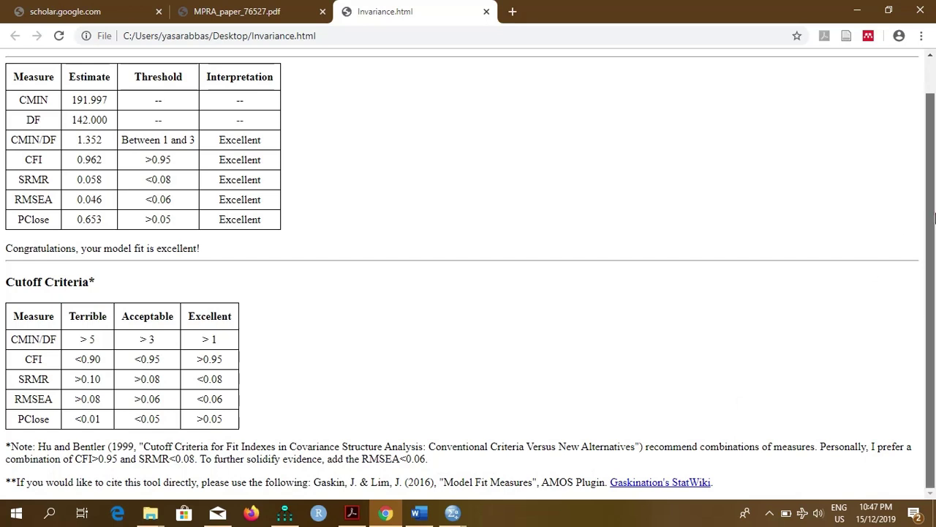
left_click_drag(928, 183, 933, 126)
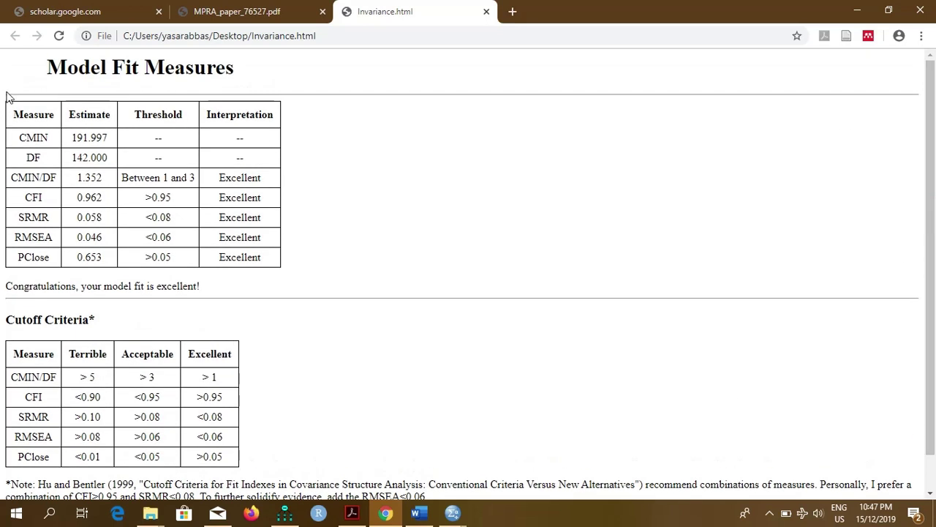
left_click_drag(9, 104, 280, 258)
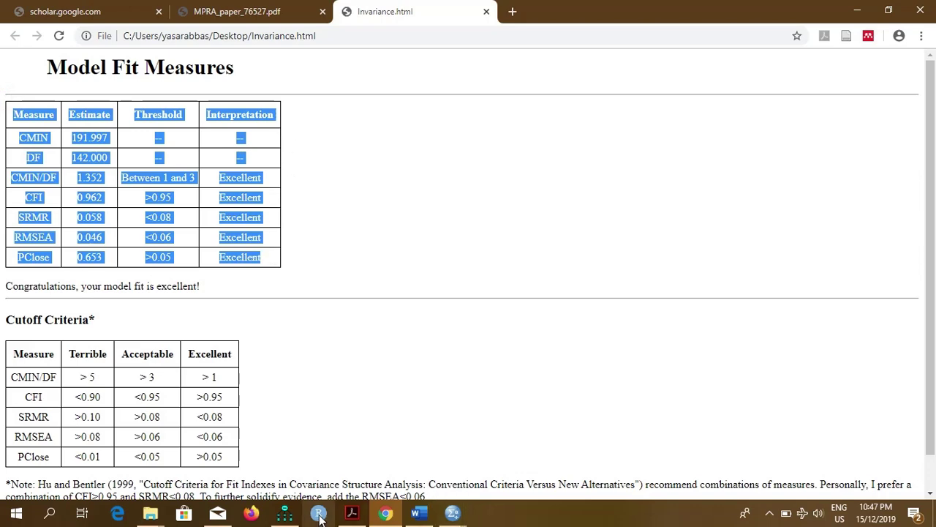
- Return to Amos and examine the Estimates and the full Model Fit summary in the text output
left_click(288, 513)
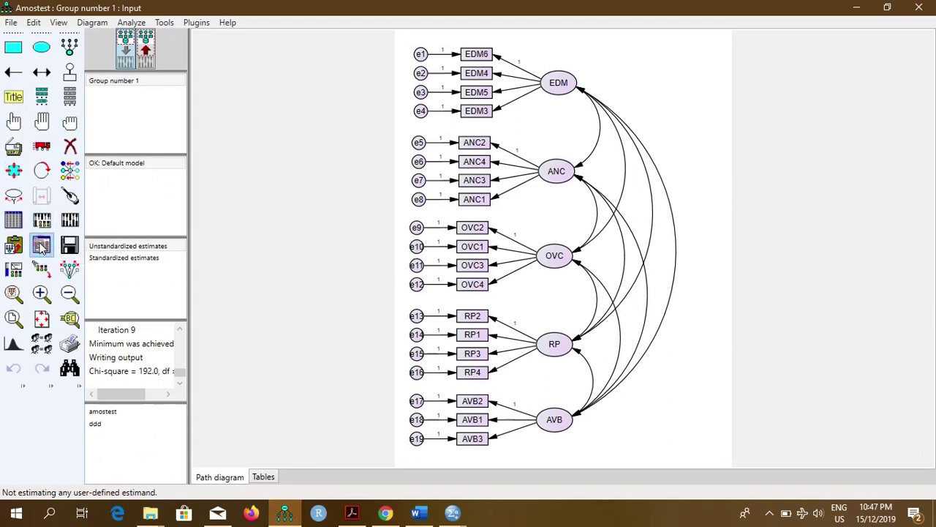
left_click(42, 247)
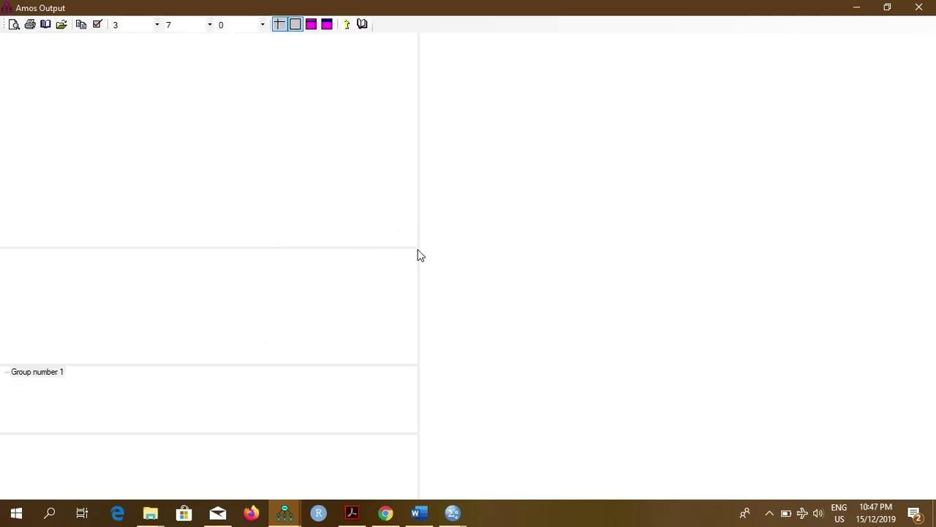
left_click_drag(419, 242, 220, 236)
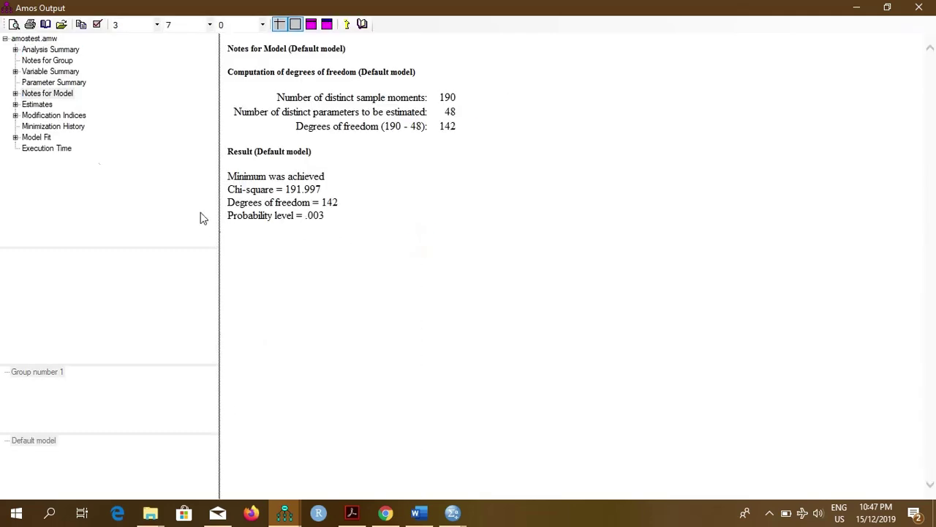
left_click(32, 107)
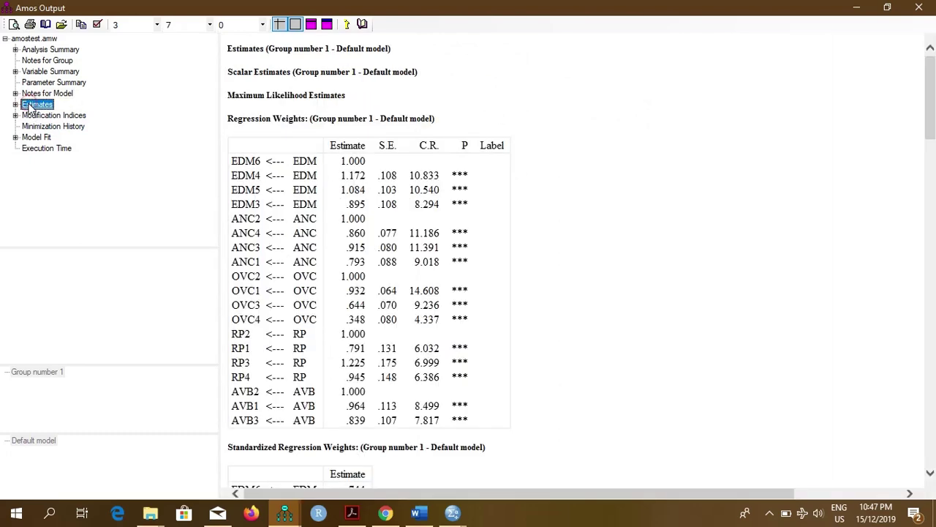
left_click(32, 137)
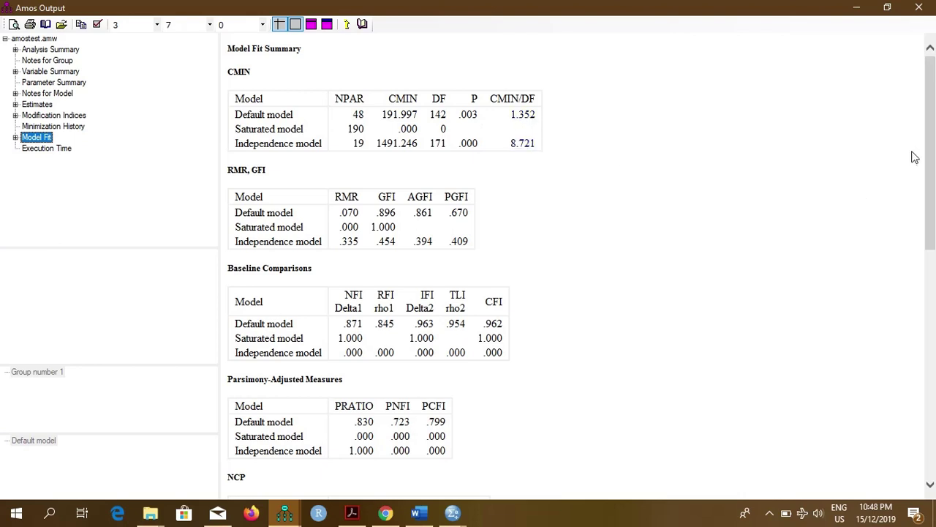
left_click_drag(929, 143, 935, 383)
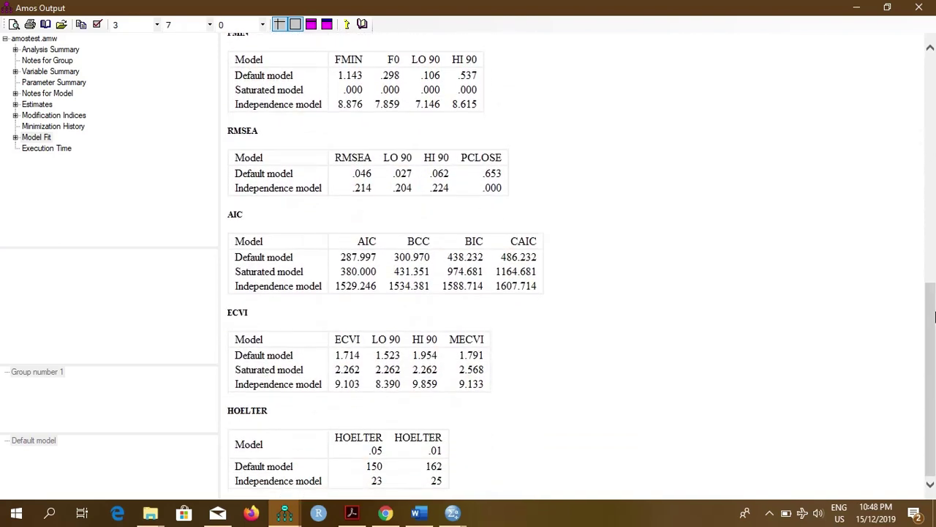
left_click(919, 8)
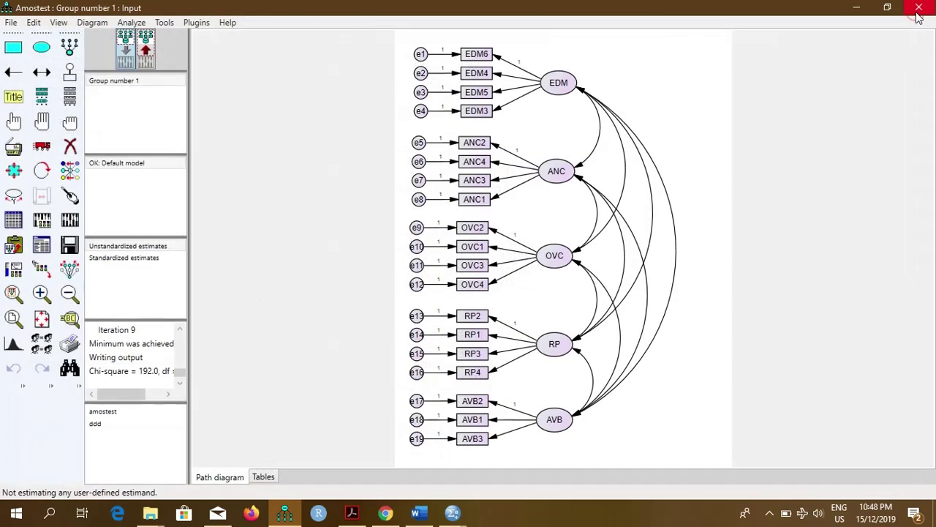
- Show the output path diagram with the unstandardized estimates on the model
left_click(148, 53)
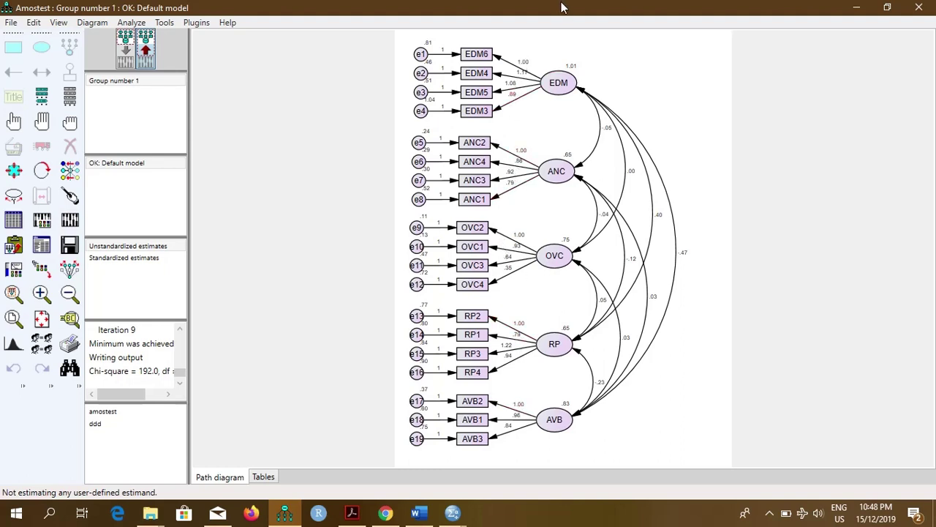
left_click(770, 512)
left_click(781, 486)
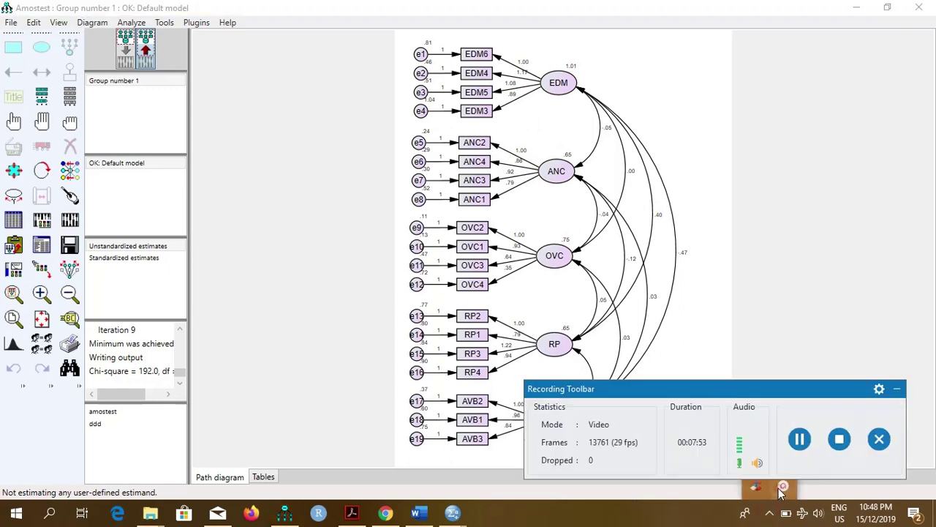